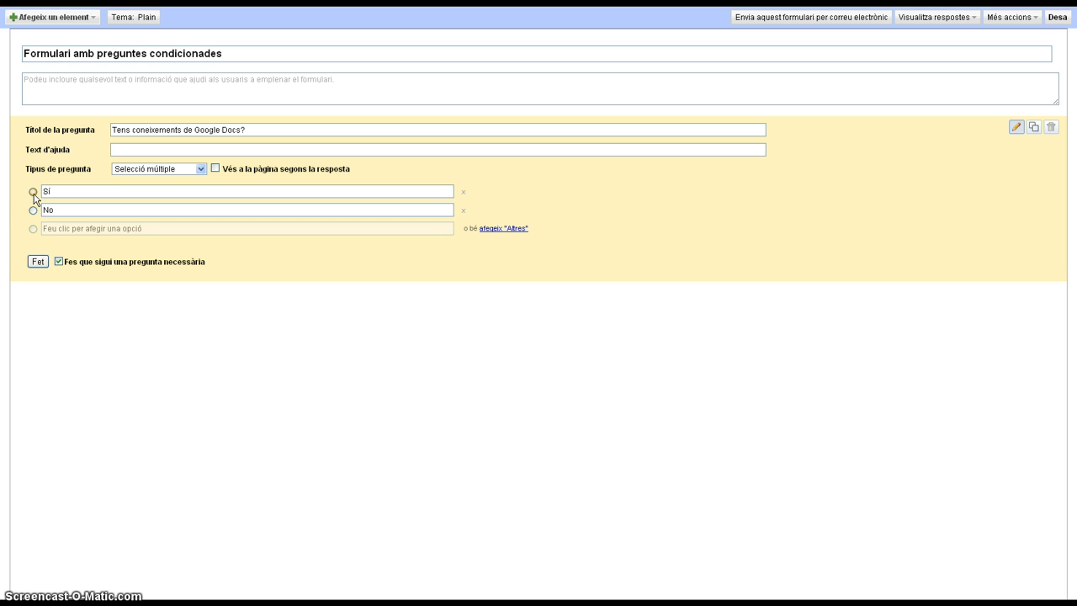
# - Enable going to a page based on the answer for the question "Tens coneixements de Google Docs?" and accept the note
pyautogui.click(215, 169)
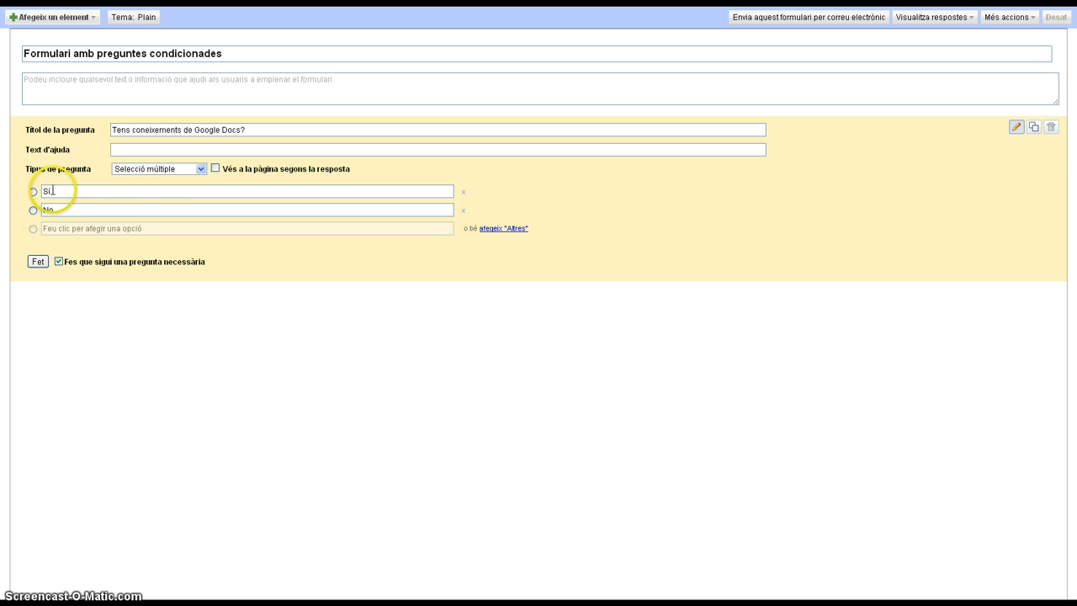
pyautogui.click(215, 169)
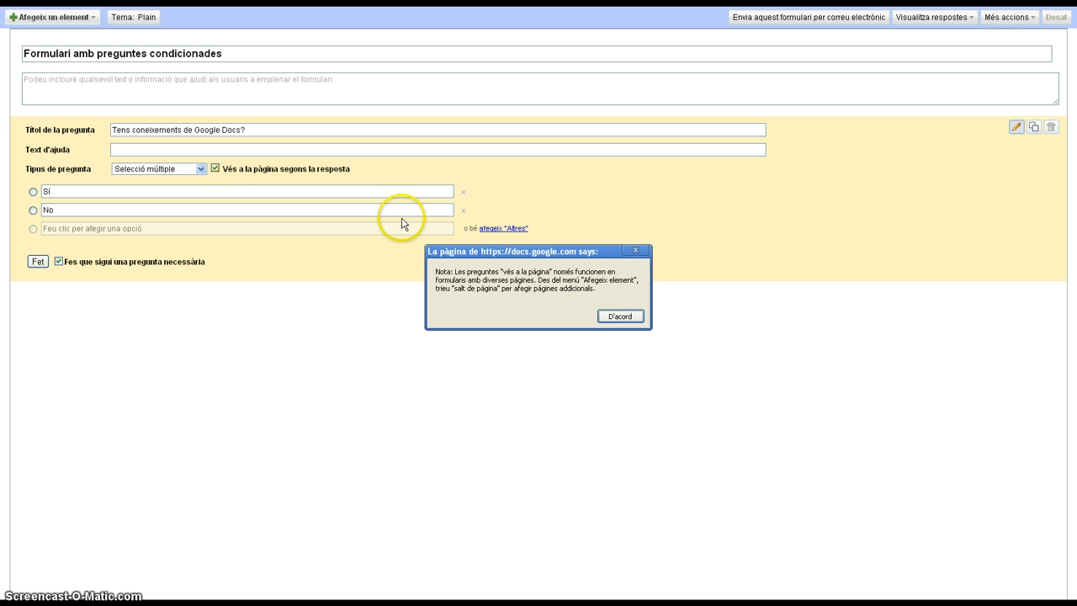
pyautogui.click(619, 317)
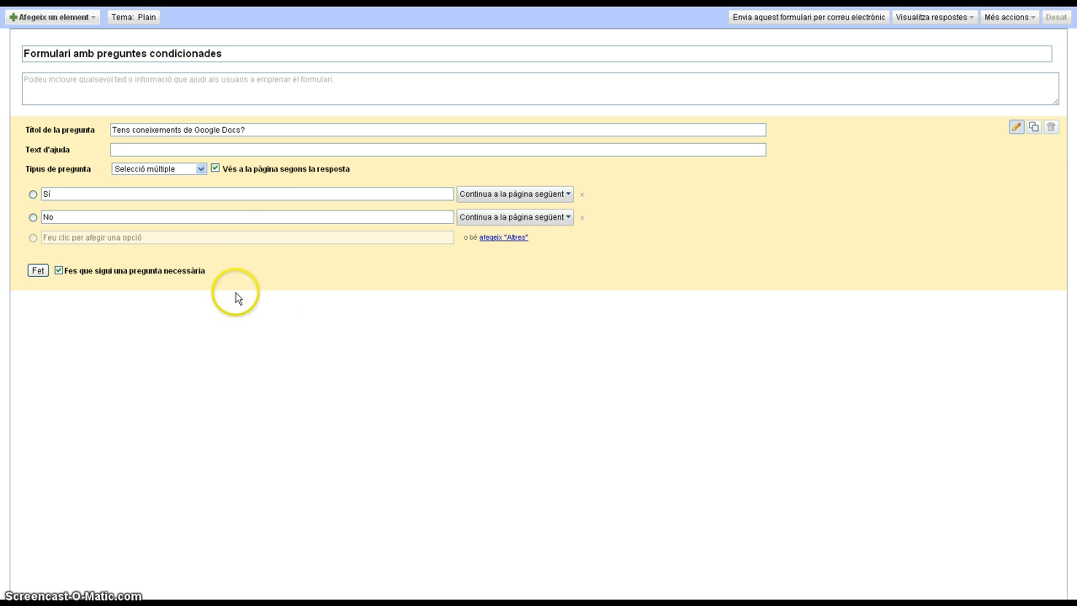
# - Add a page break after the first question with the page title "Sí que tinc coneixements de Google Docs"
pyautogui.click(85, 17)
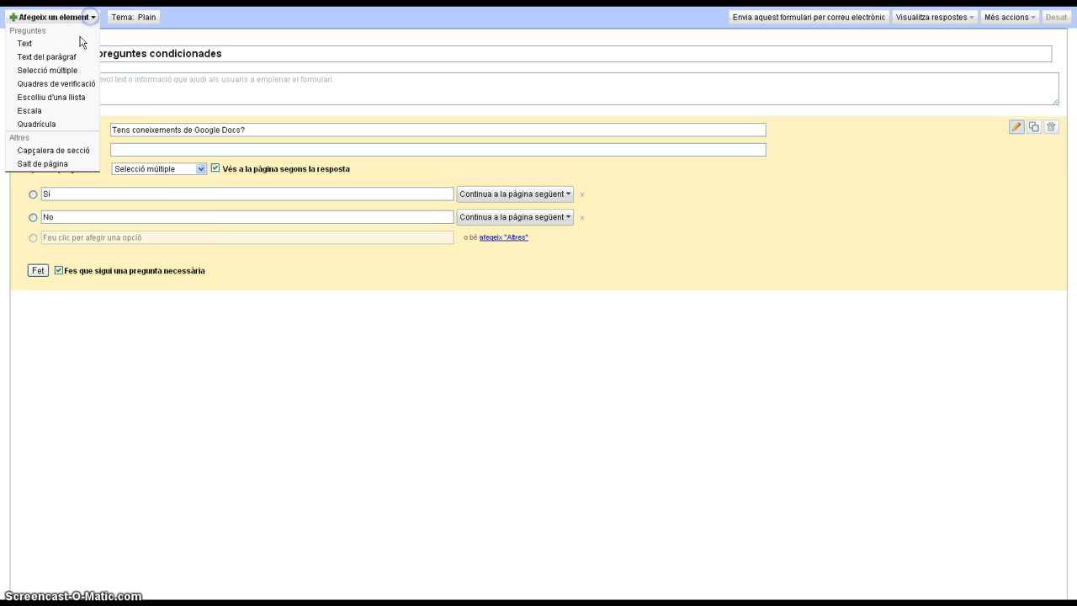
pyautogui.click(50, 164)
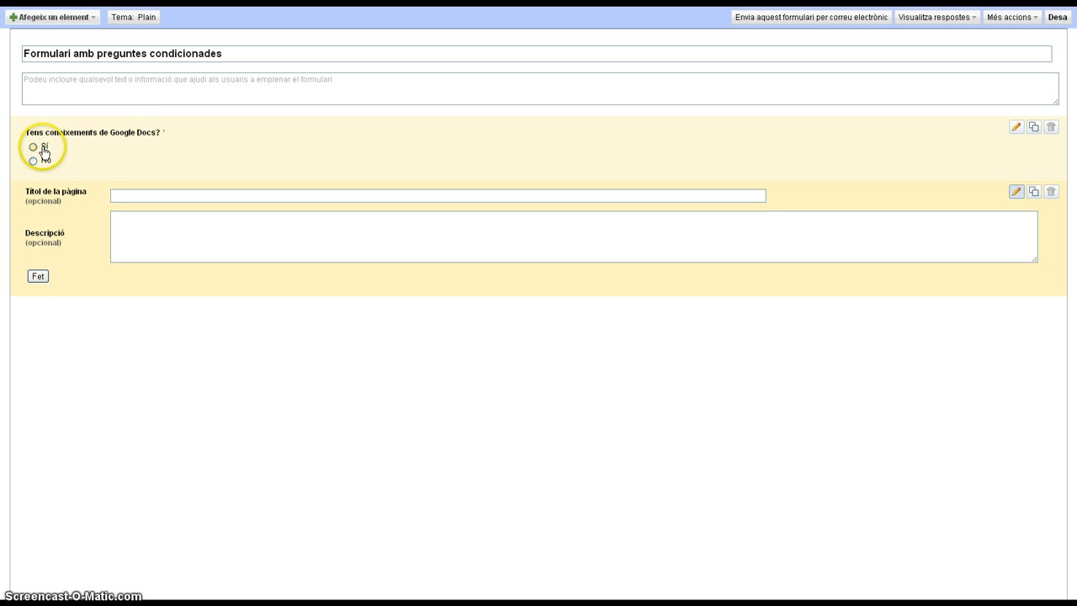
pyautogui.click(131, 194)
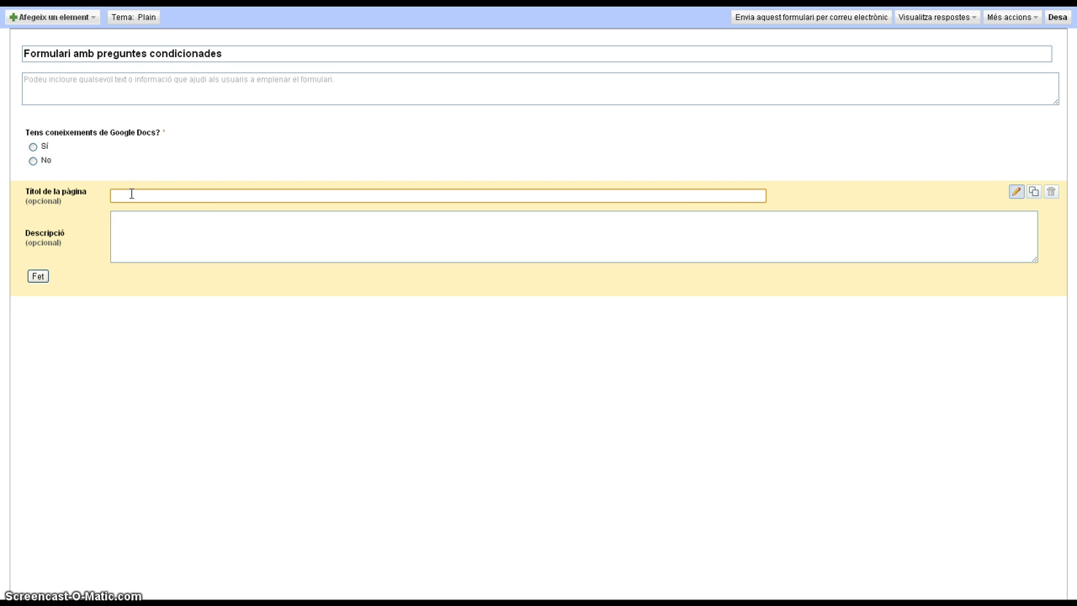
pyautogui.write('Sí que tinc coneixements de Google Docs')
pyautogui.click(39, 282)
pyautogui.click(39, 278)
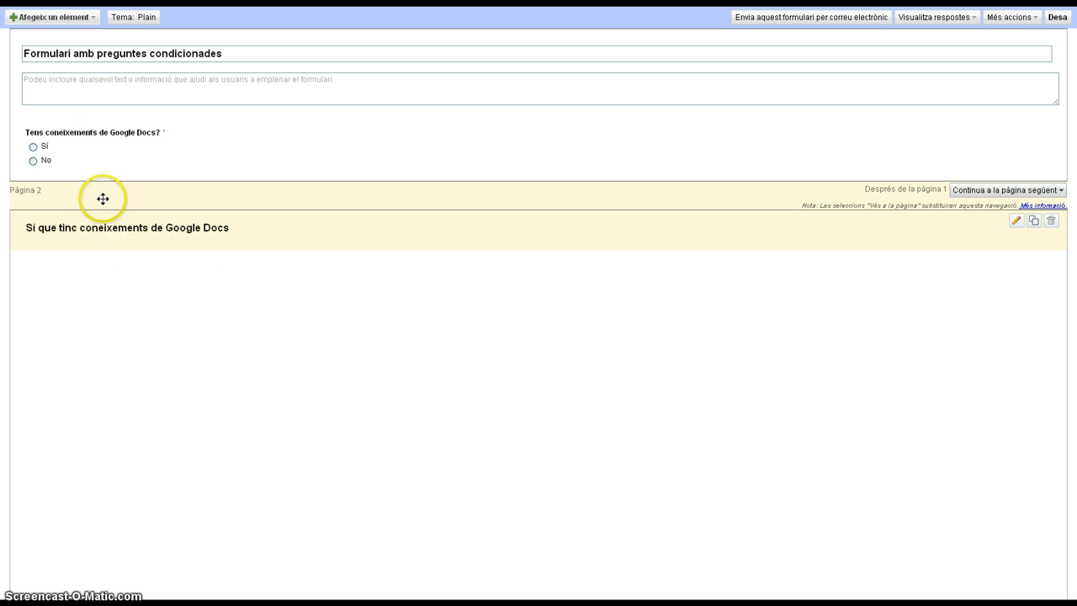
# - Add a checkboxes question (Quadres de verificació) titled "Com els has aprés?" to page 2
pyautogui.click(92, 18)
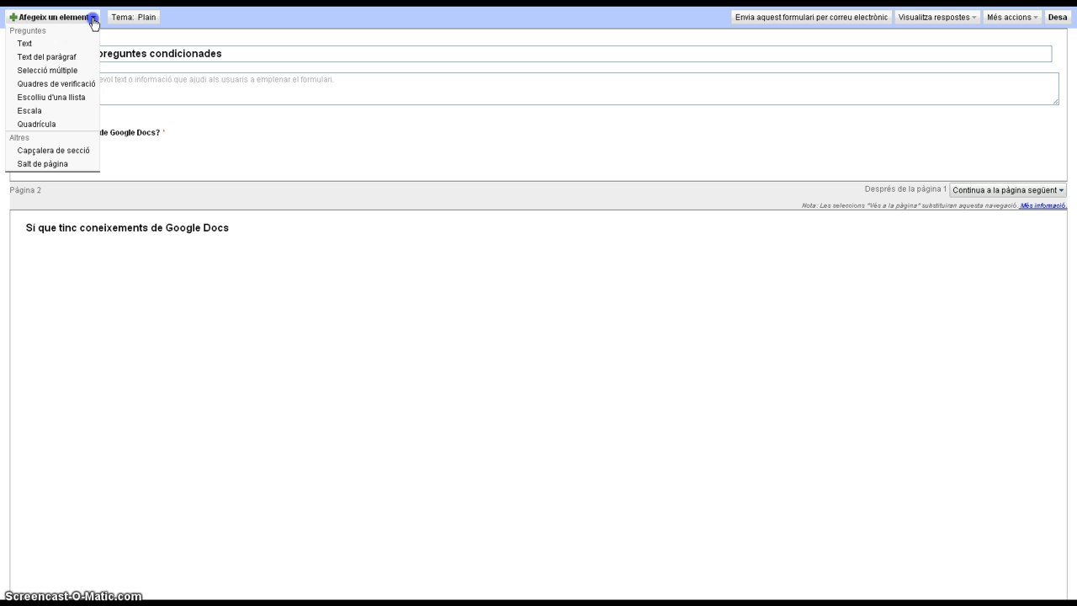
pyautogui.click(56, 84)
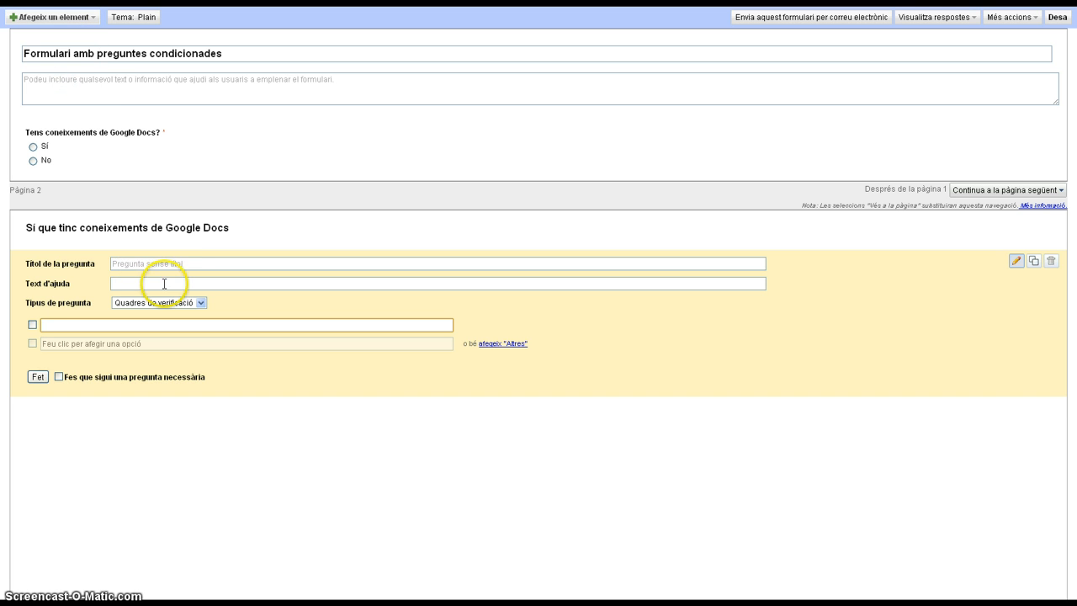
pyautogui.click(190, 262)
pyautogui.write('Co')
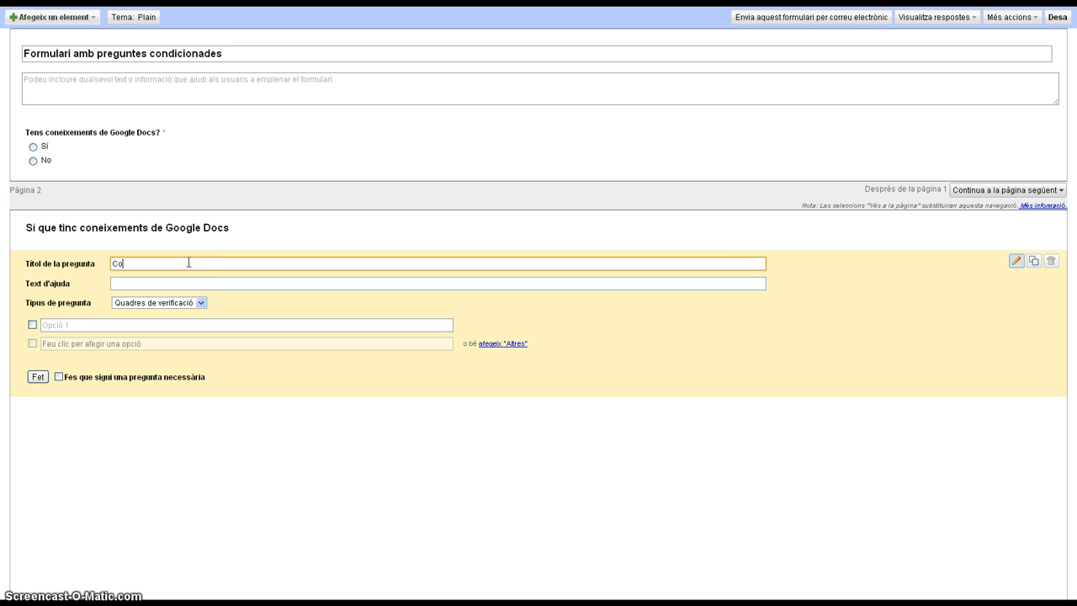
pyautogui.write('m els has aprés')
pyautogui.click(151, 304)
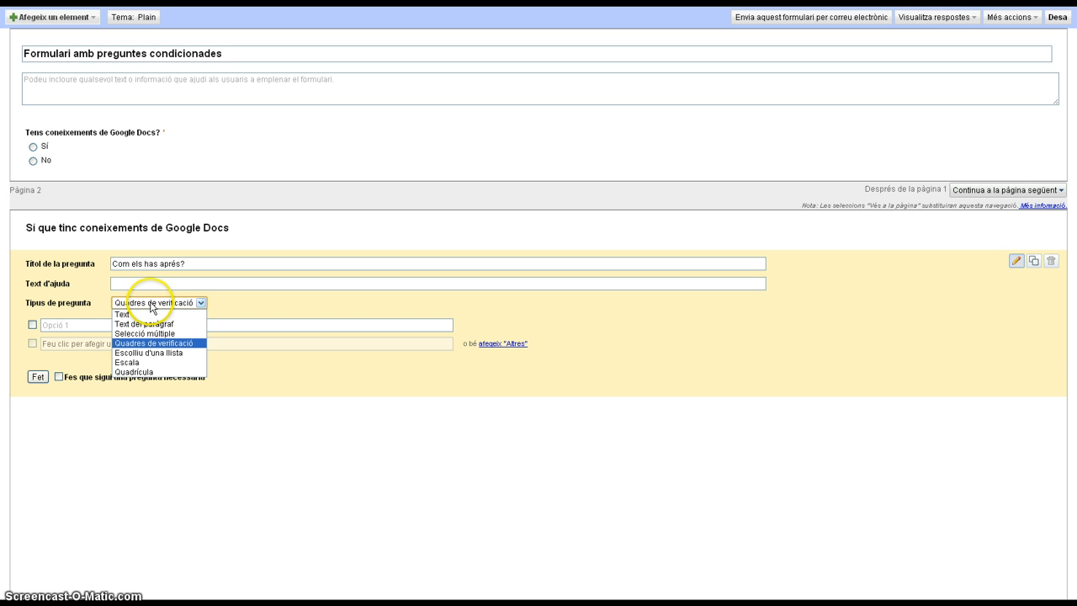
pyautogui.click(152, 345)
# - Give the checkboxes question the options "Fent proves jo mateix", "En un curs" and "Amb ajuda de companys", and make it required
pyautogui.click(81, 327)
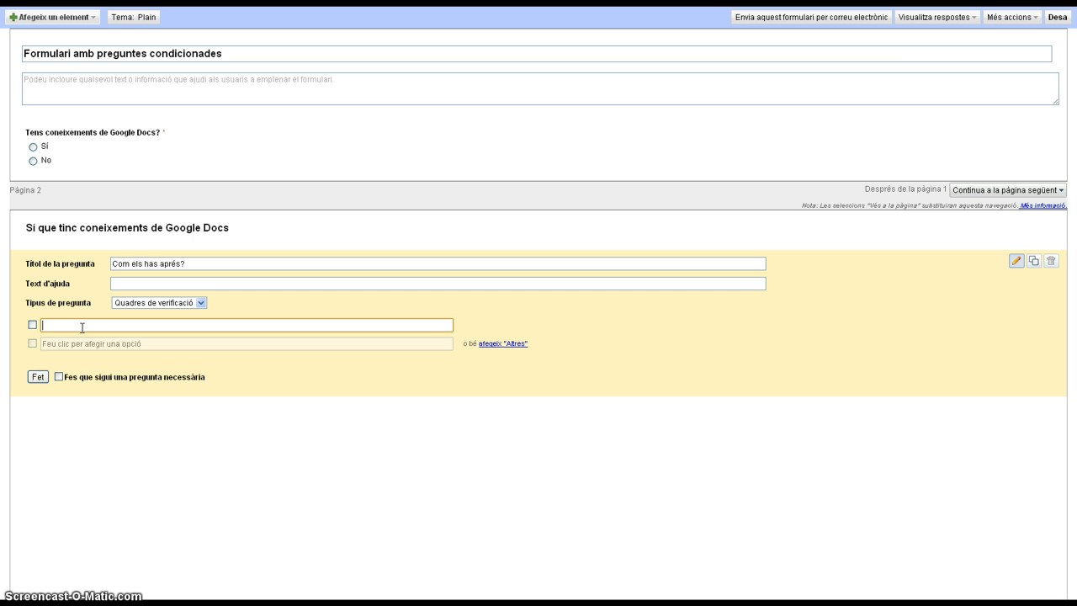
pyautogui.write('Fent proves jo mateix')
pyautogui.press('Return')
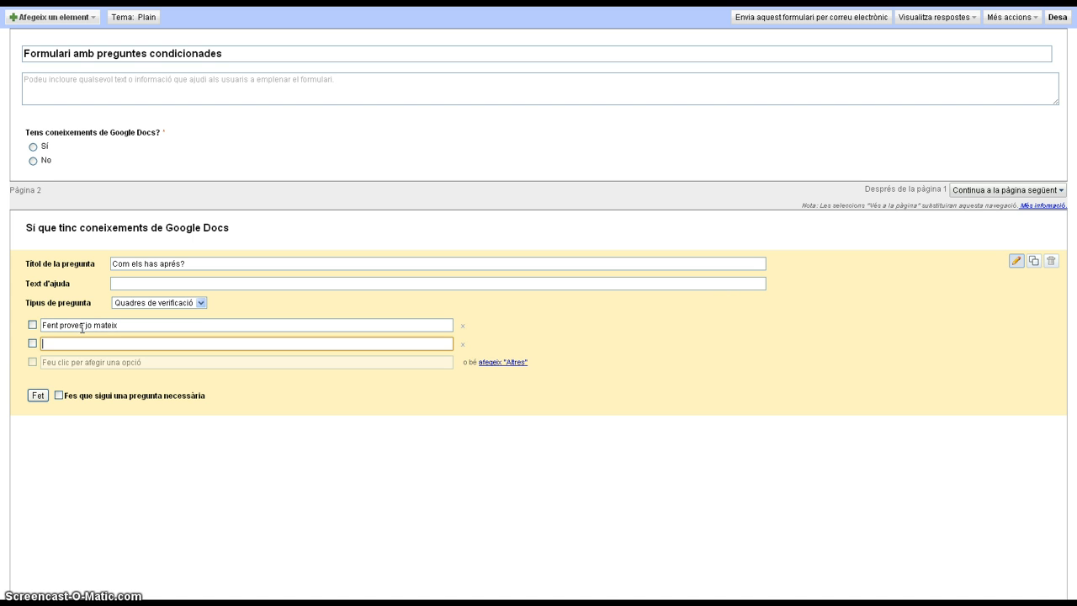
pyautogui.write('En un curs')
pyautogui.press('Return')
pyautogui.write('Amb ajuda ')
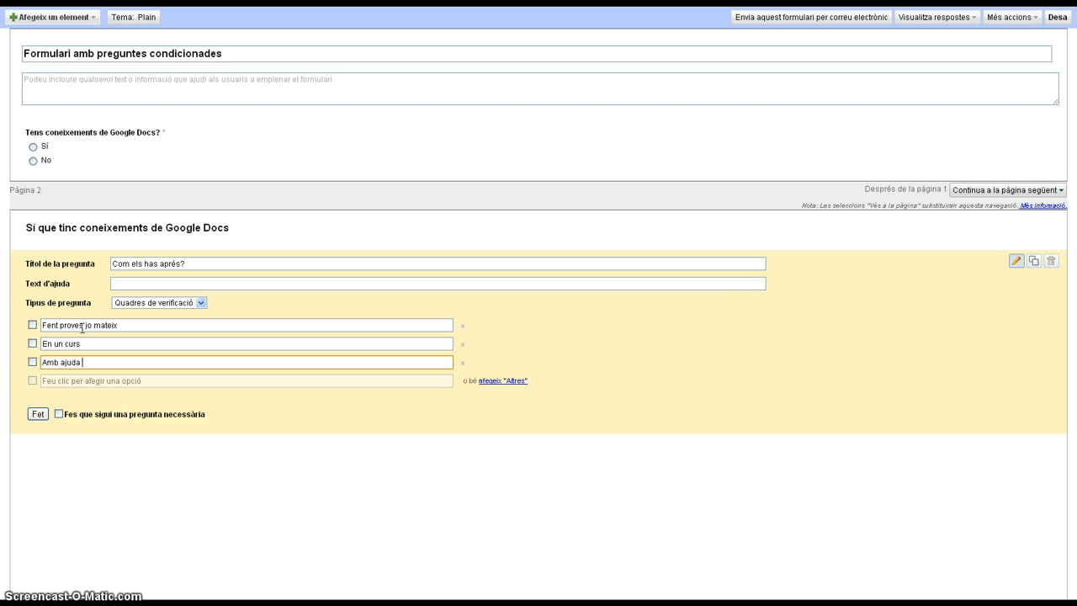
pyautogui.write('de companys')
pyautogui.click(58, 414)
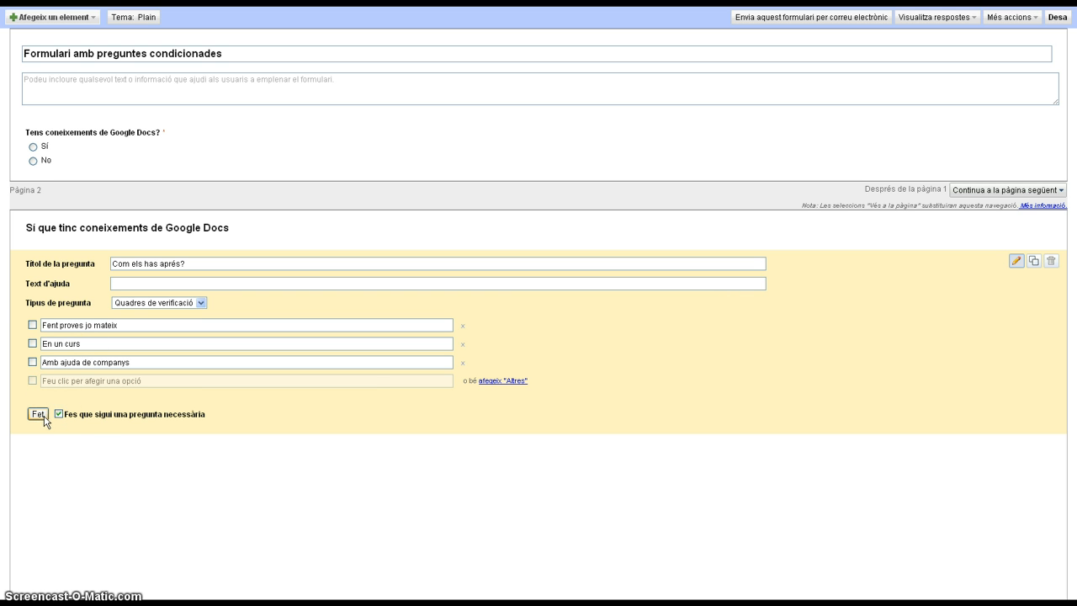
pyautogui.click(39, 414)
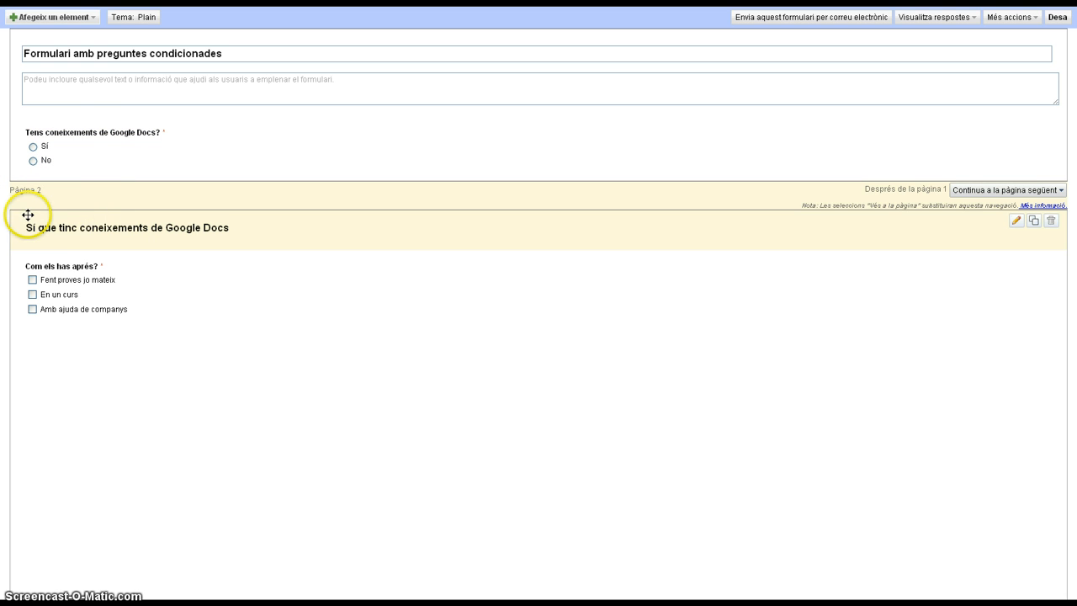
# - Add a page break after the checkboxes question with the page title "No tinc coneixements de Google Docs"
pyautogui.click(93, 20)
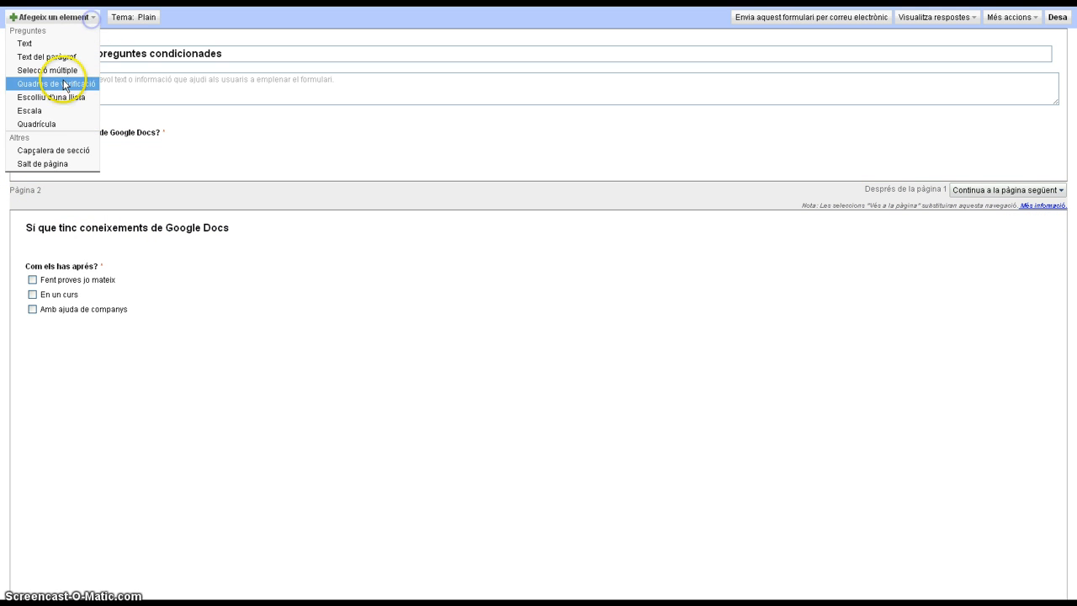
pyautogui.click(45, 164)
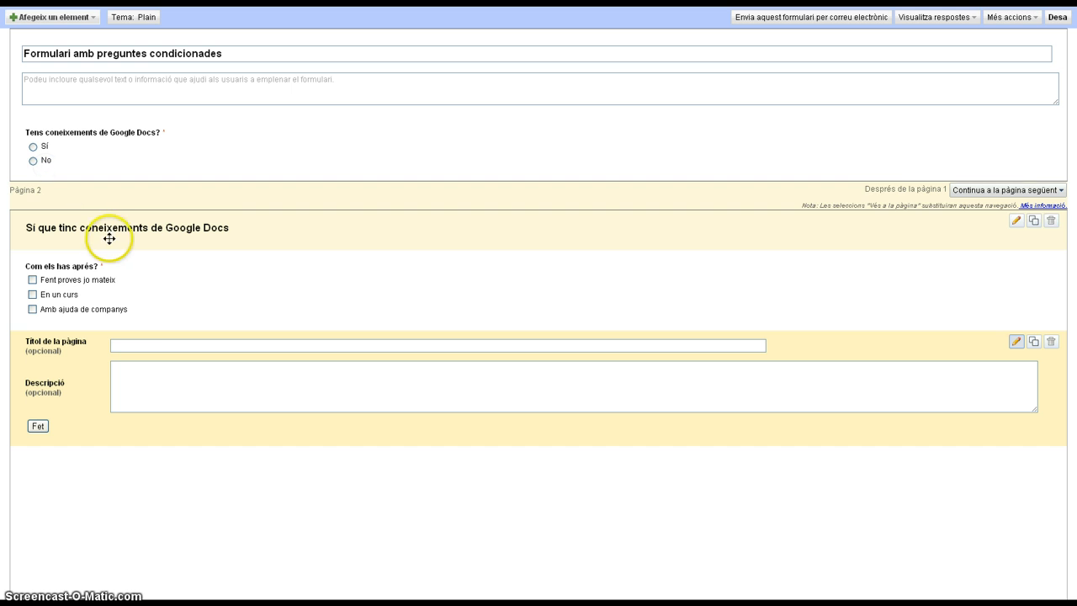
pyautogui.click(124, 344)
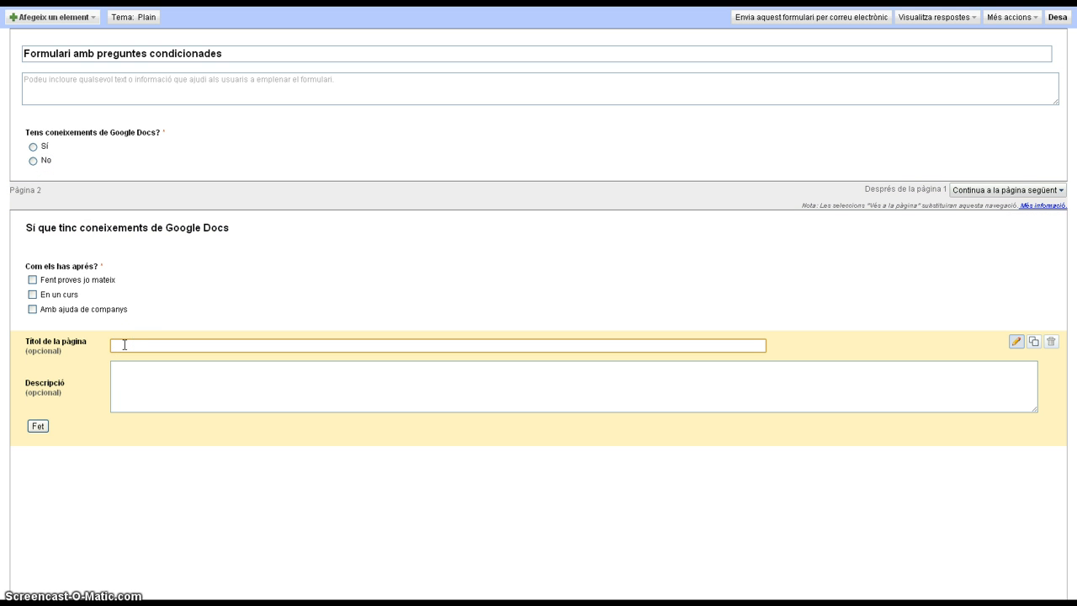
pyautogui.write('No tinc coneixements de Google Docs')
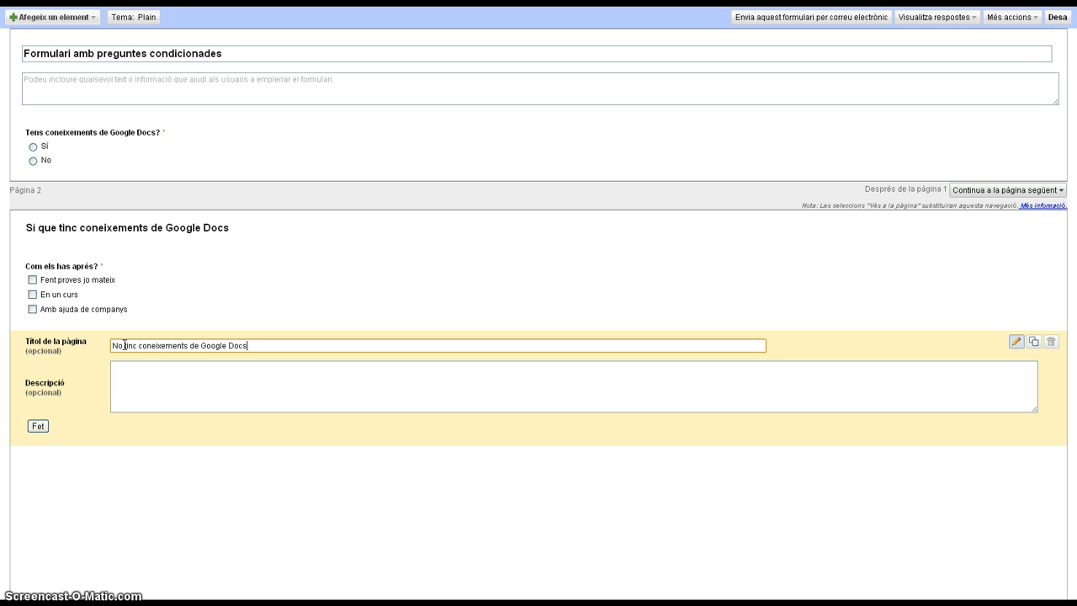
pyautogui.click(38, 425)
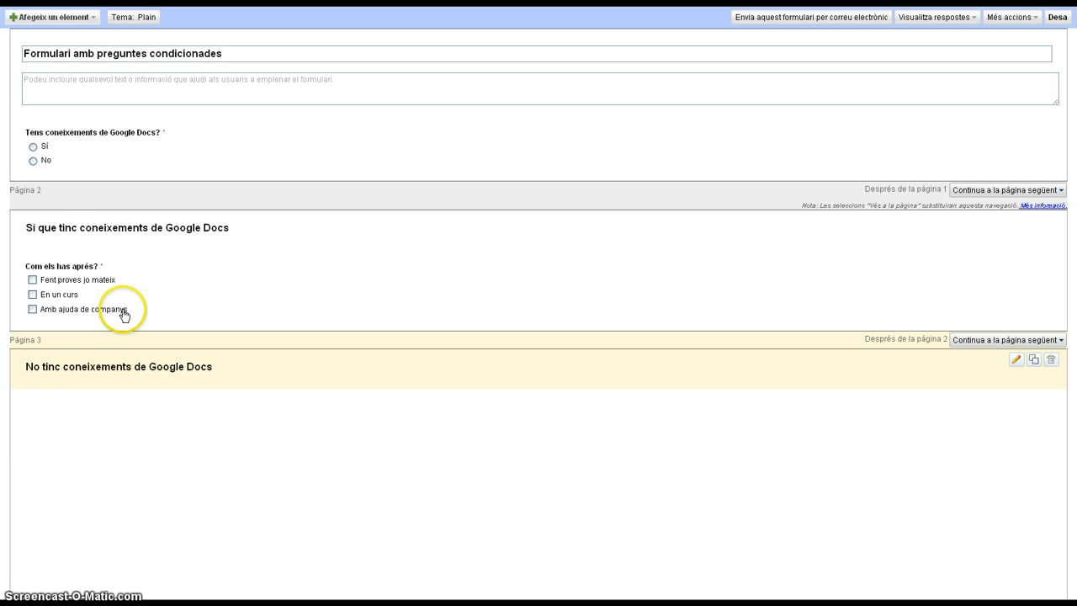
# - Add a multiple-choice question (Selecció múltiple) titled "Coneixes LIbre Office?" to page 3
pyautogui.click(93, 18)
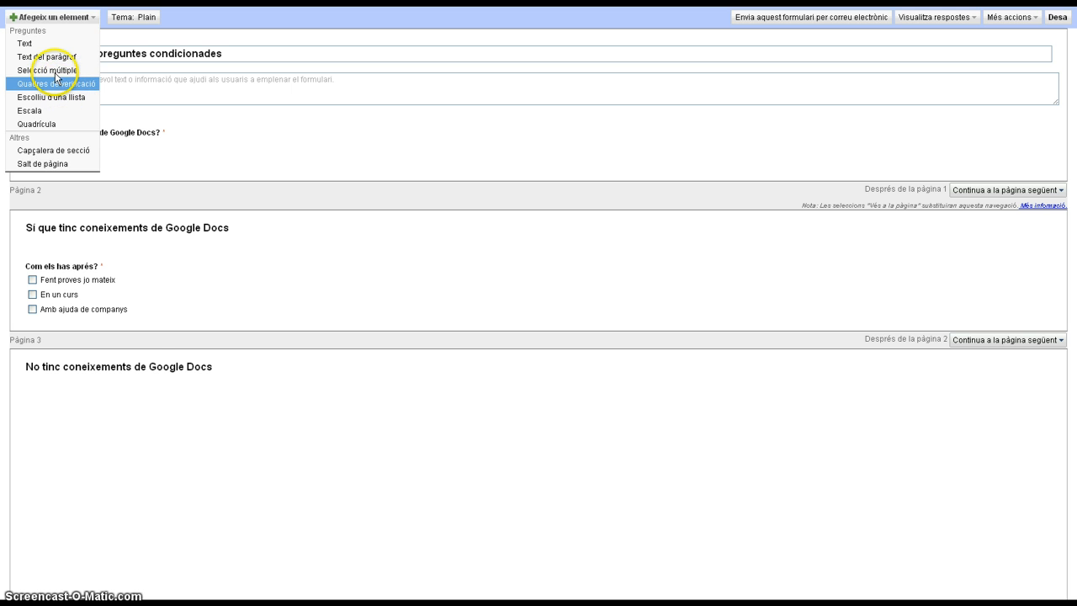
pyautogui.click(47, 70)
pyautogui.click(153, 401)
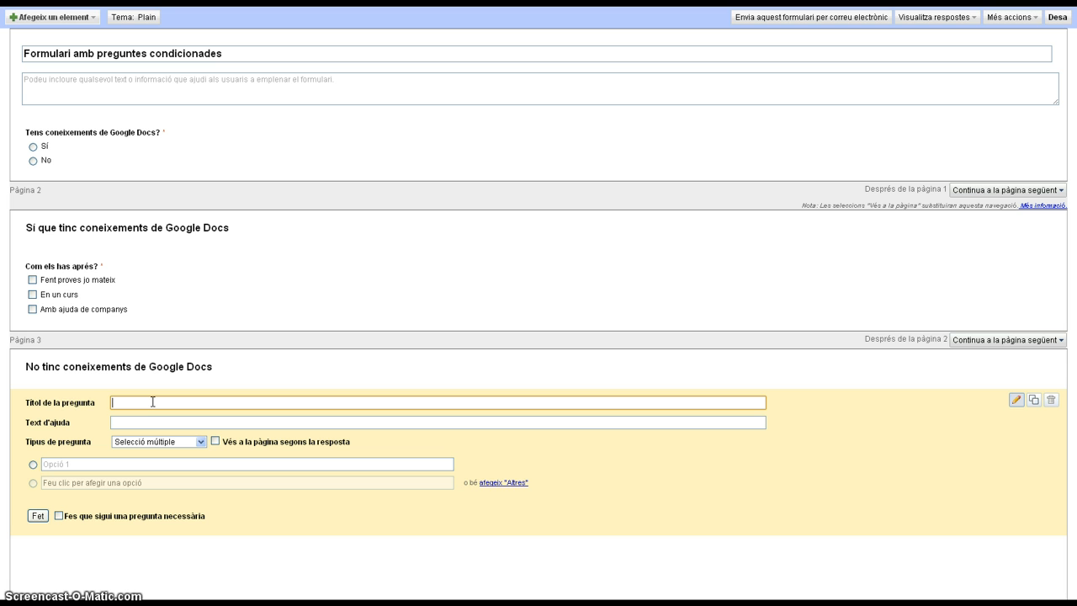
pyautogui.write('Cop')
pyautogui.write('eixe')
pyautogui.write('s Libre Office?')
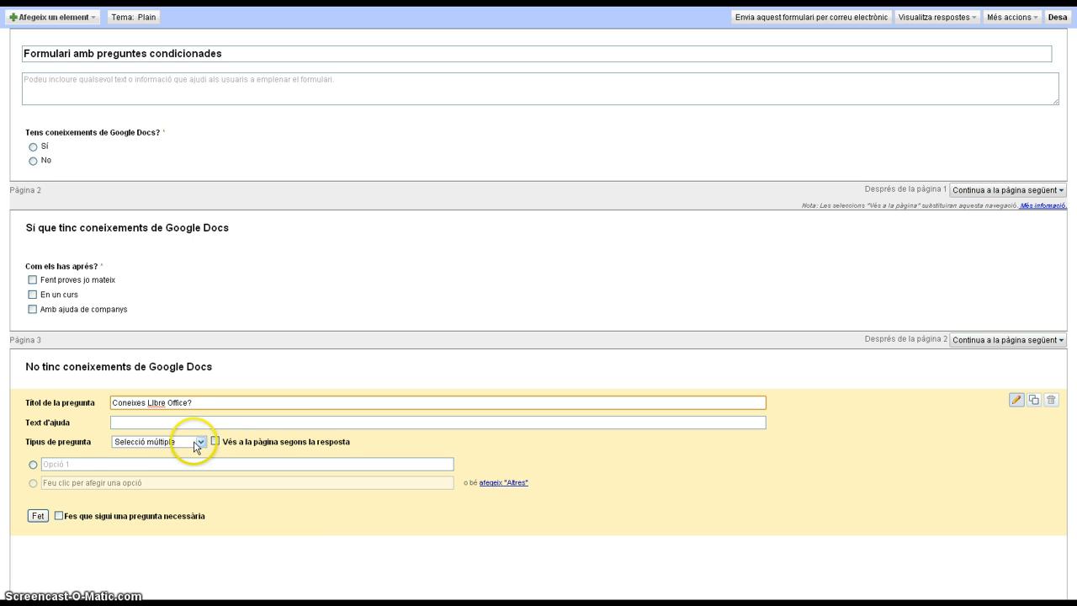
# - Give the page 3 question the options "Sí" and "No", and make it required
pyautogui.click(64, 464)
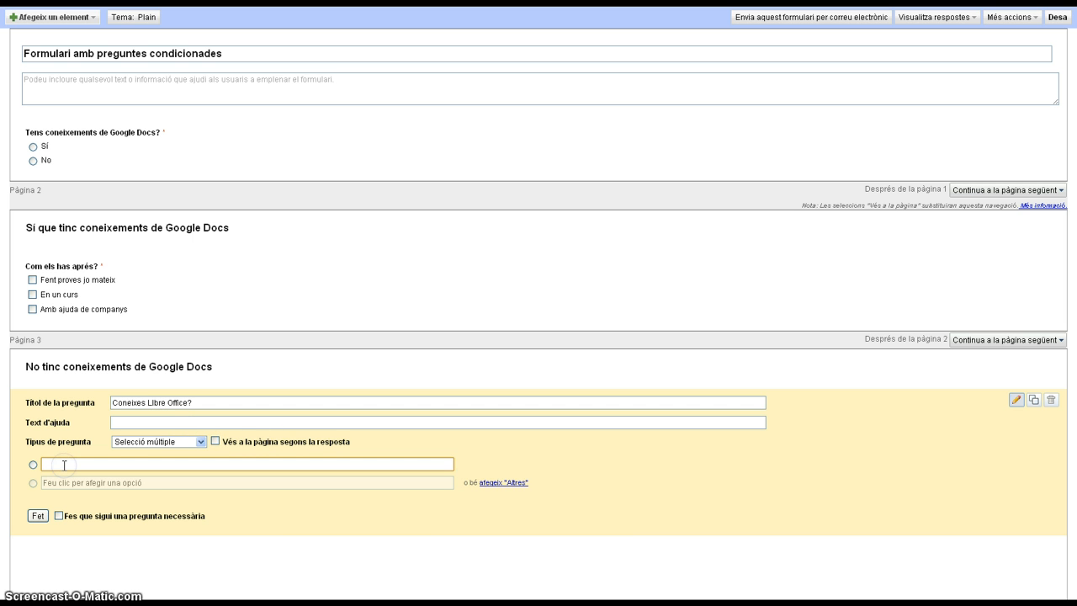
pyautogui.write('Sí')
pyautogui.press('Return')
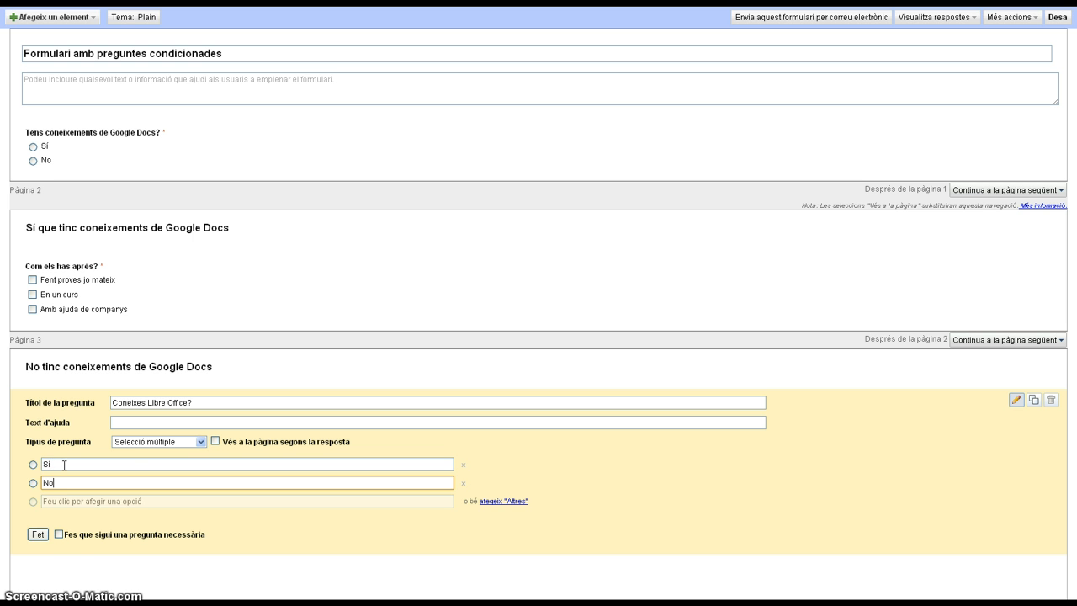
pyautogui.click(58, 534)
pyautogui.click(38, 535)
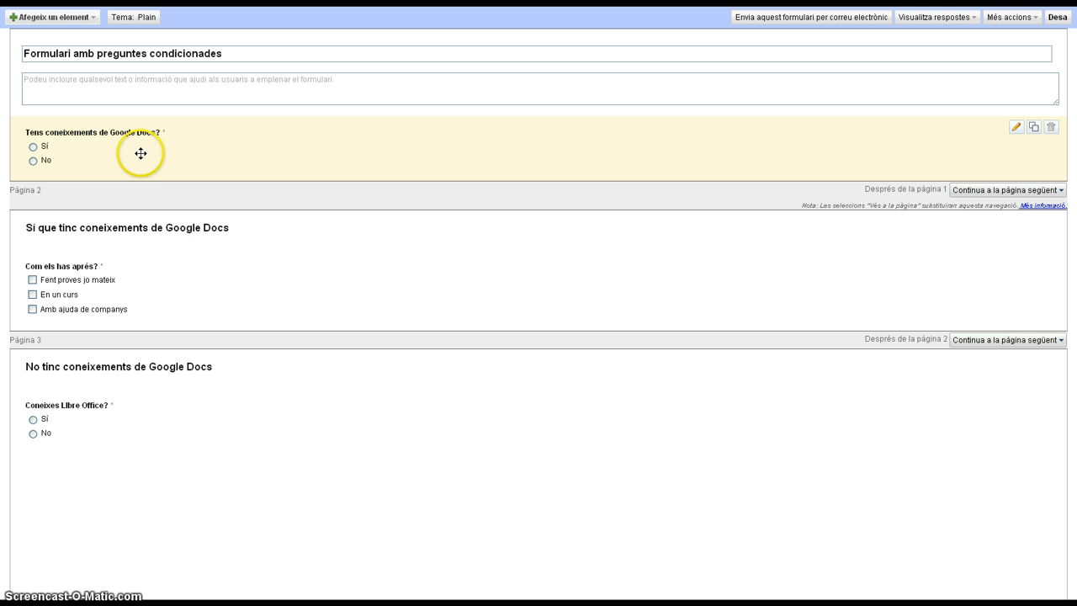
# - Edit the question "Tens coneixements de Google Docs?" so that answer "Sí" goes to page 2 and "No" goes to page 3
pyautogui.click(1015, 128)
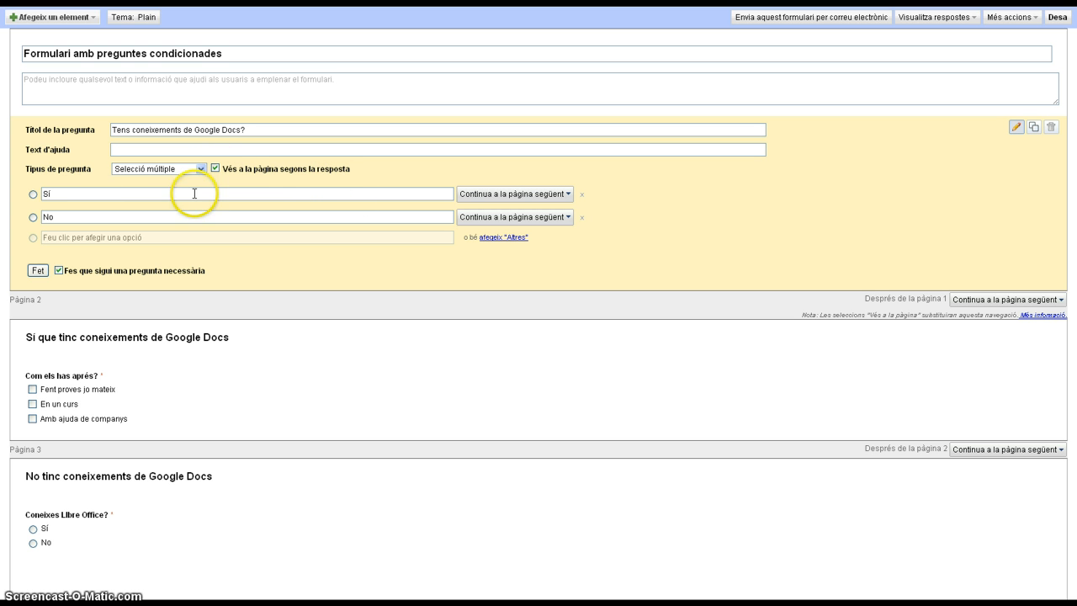
pyautogui.click(570, 194)
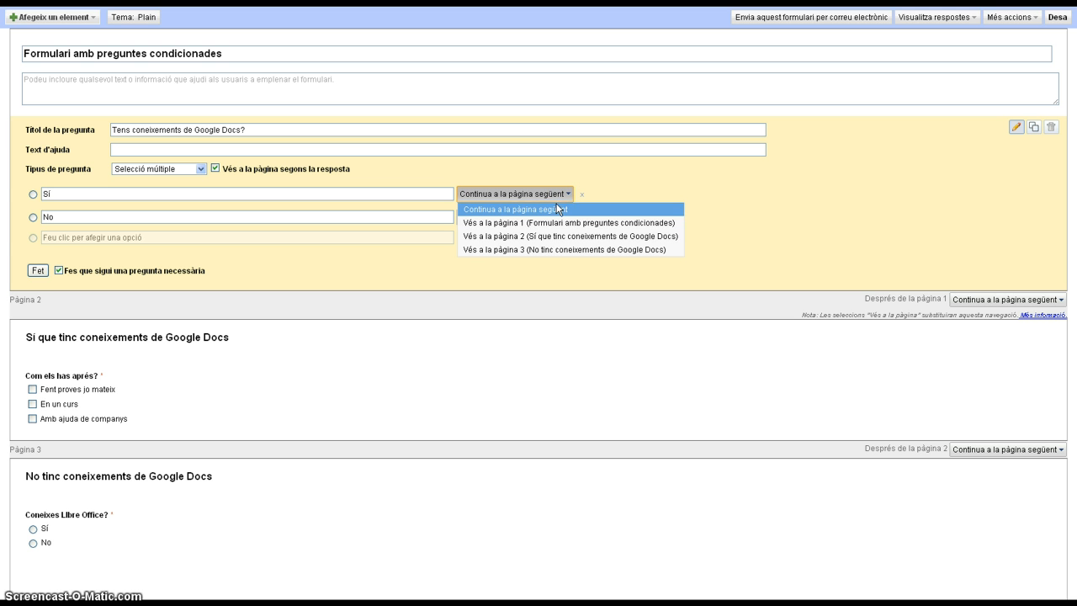
pyautogui.click(548, 239)
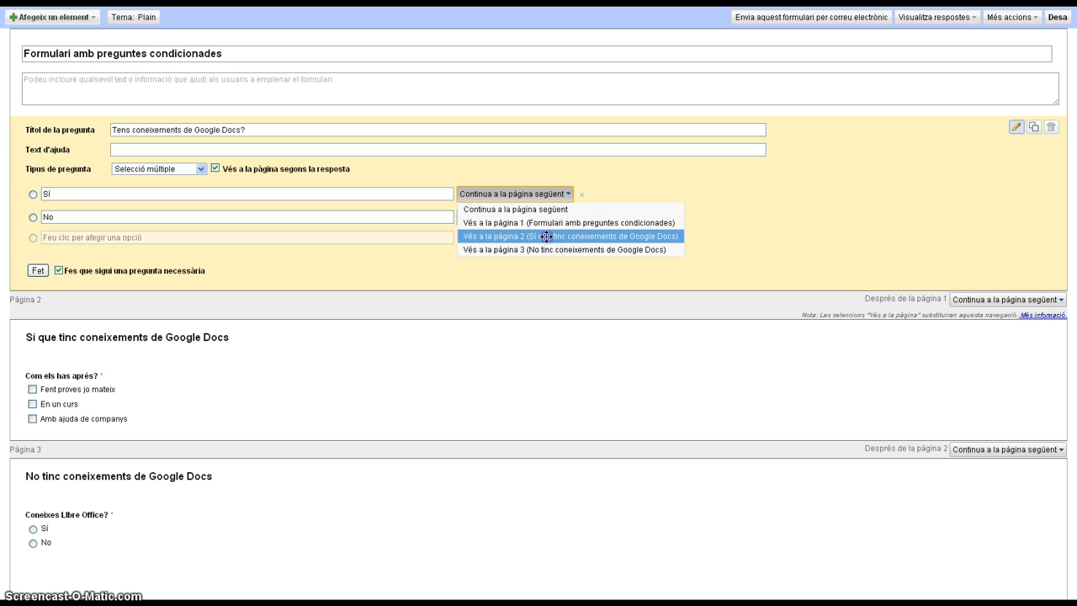
pyautogui.click(547, 236)
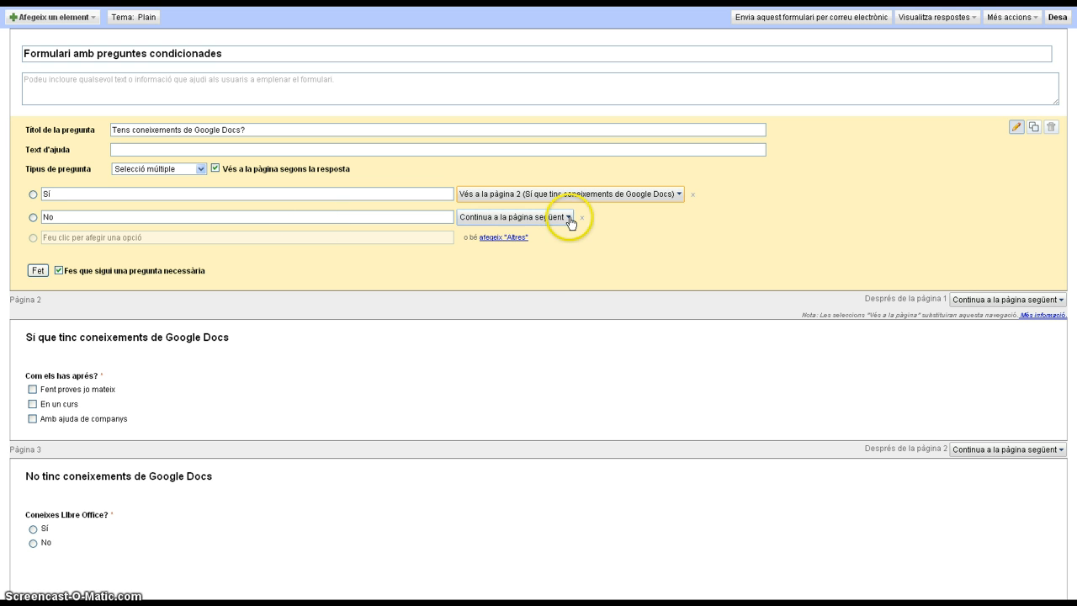
pyautogui.click(569, 219)
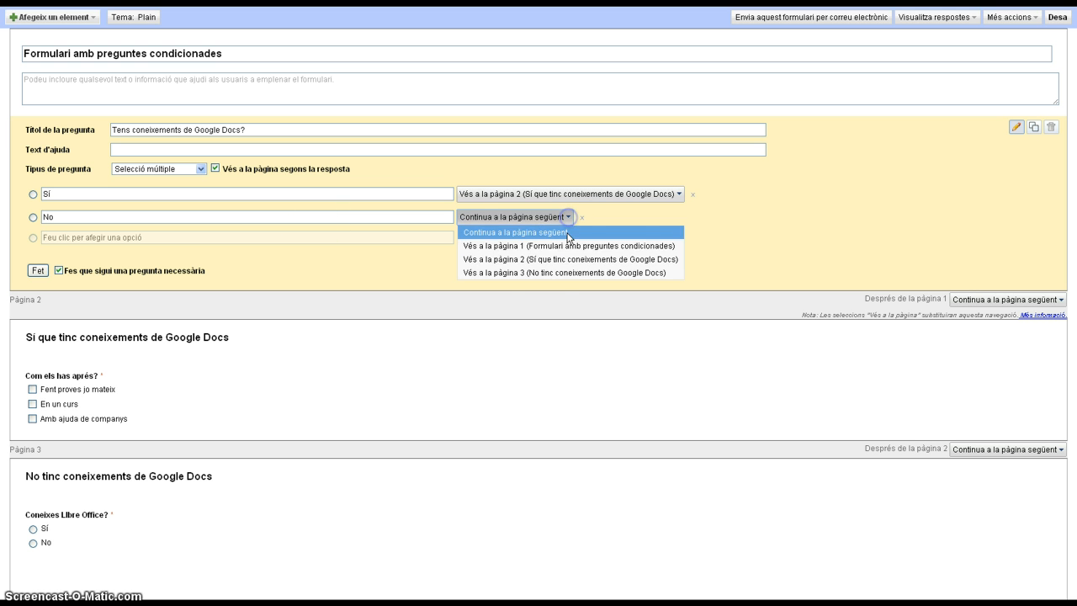
pyautogui.click(543, 273)
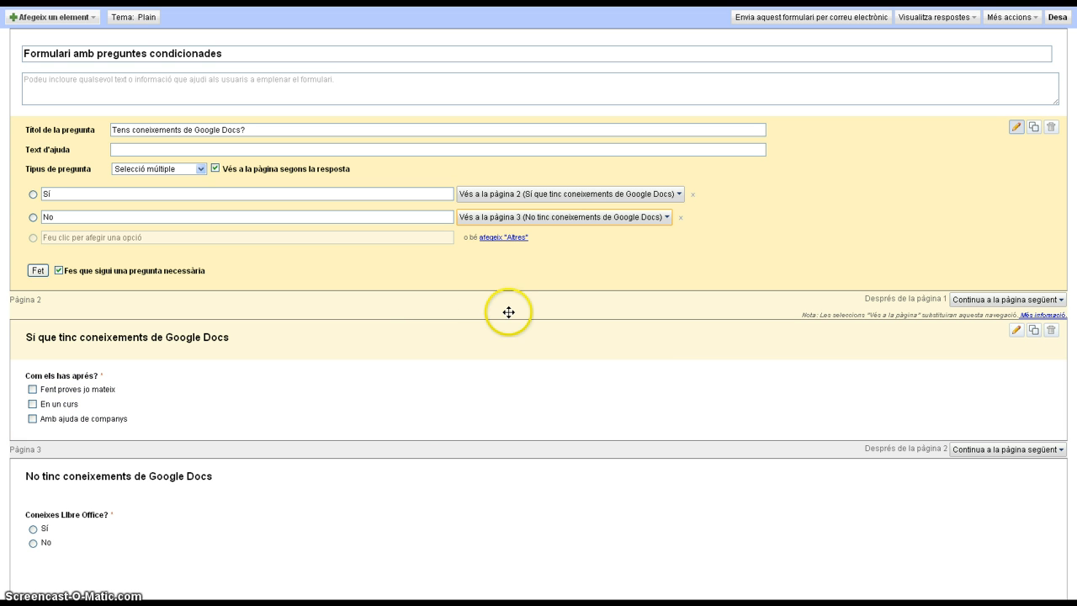
pyautogui.click(38, 270)
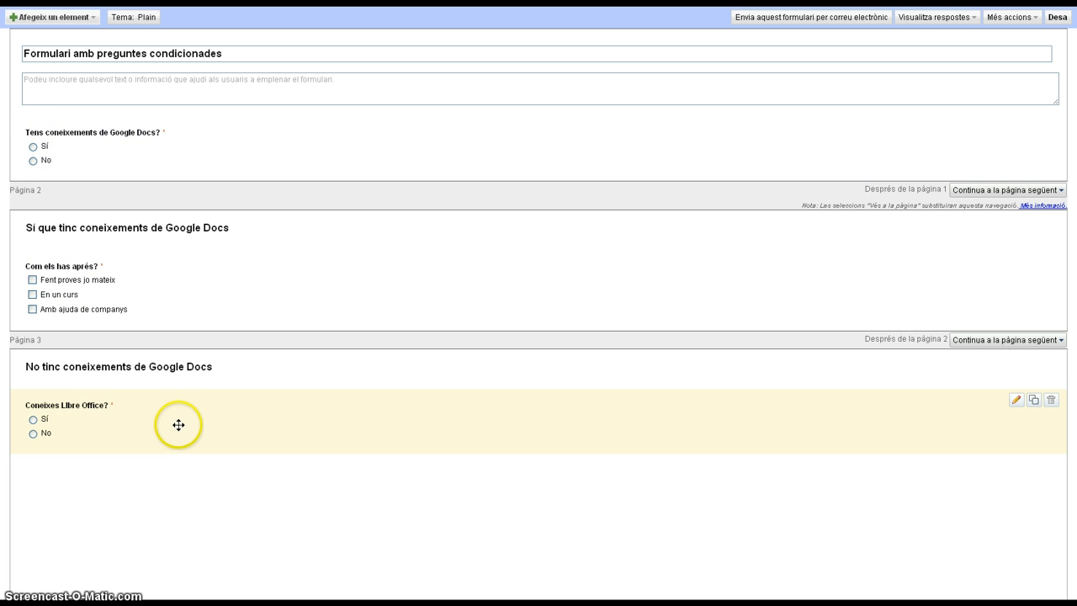
# - Add a page break (Salt de pàgina) at the form's end with the page title "Moltes gràcies per col·laborar amb nosaltres"
pyautogui.click(91, 17)
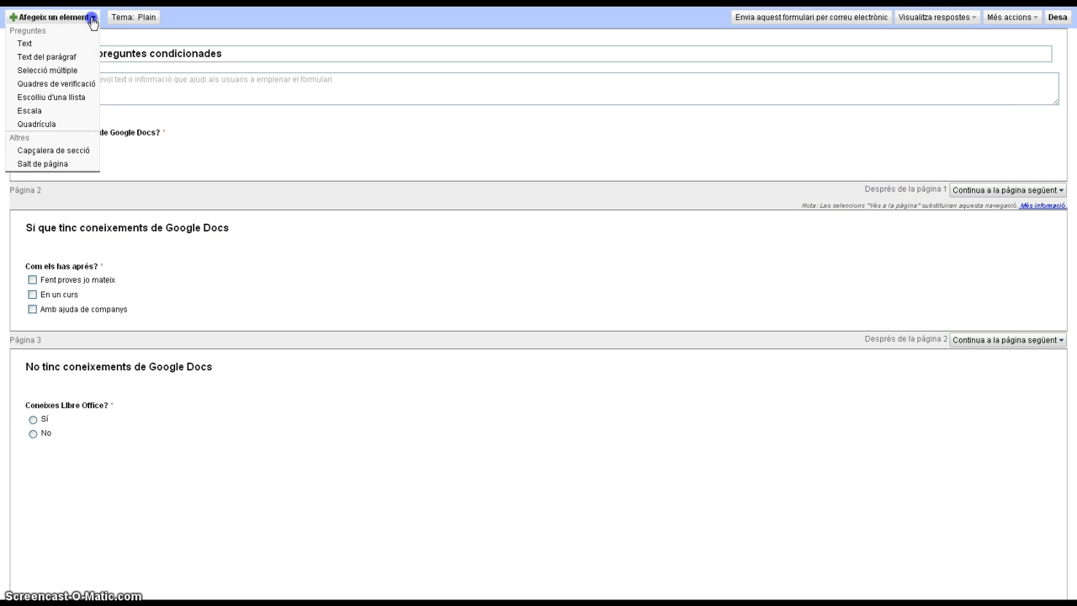
pyautogui.click(48, 163)
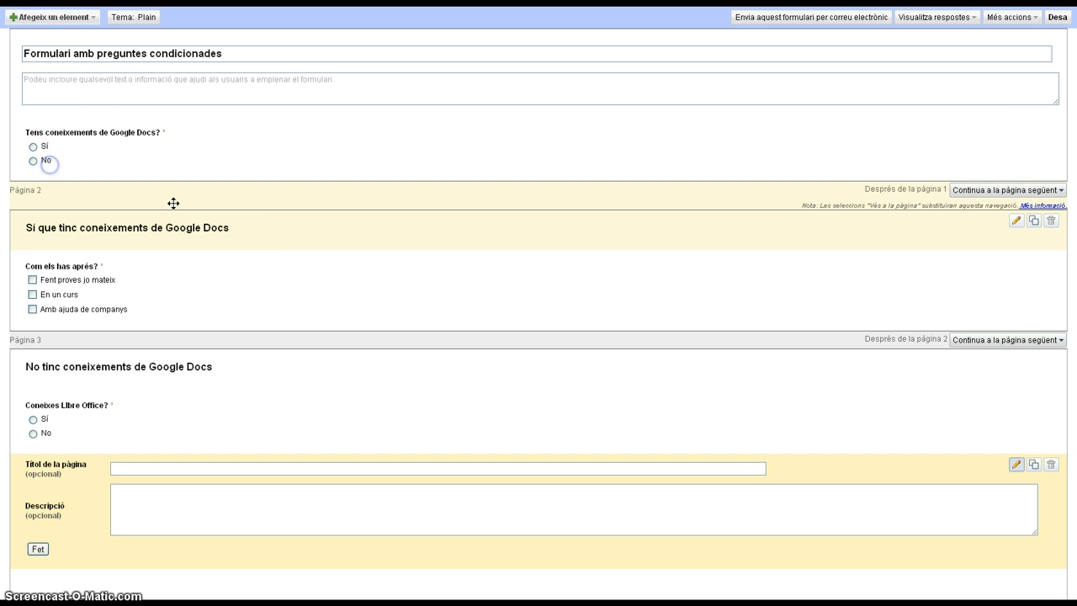
pyautogui.click(155, 469)
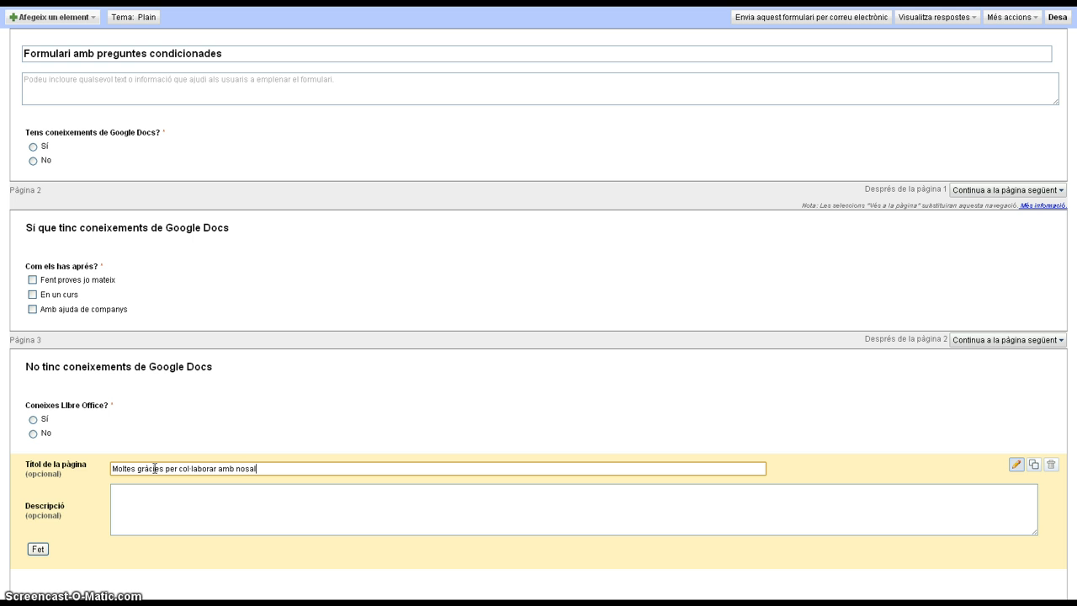
pyautogui.click(38, 550)
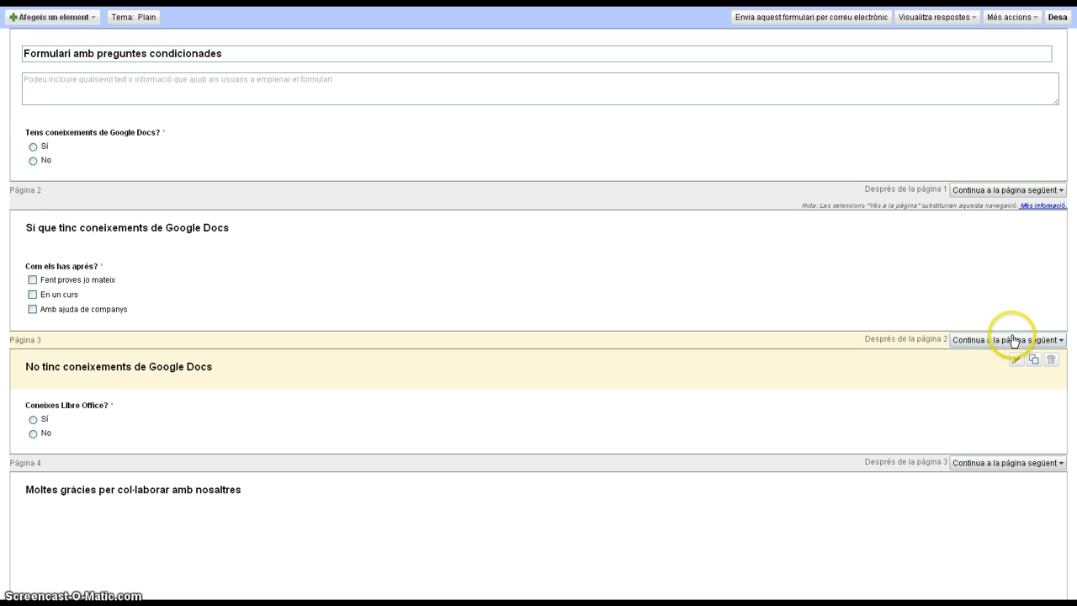
# - Set the navigation after page 2 and after page 3 to go to page 4, and save the form
pyautogui.click(1060, 340)
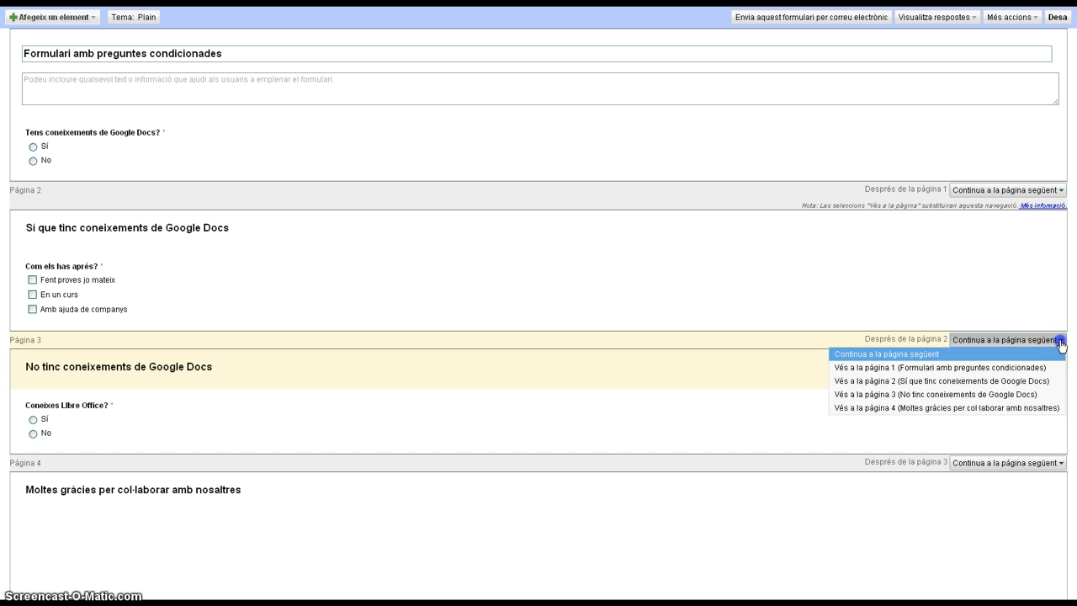
pyautogui.click(960, 407)
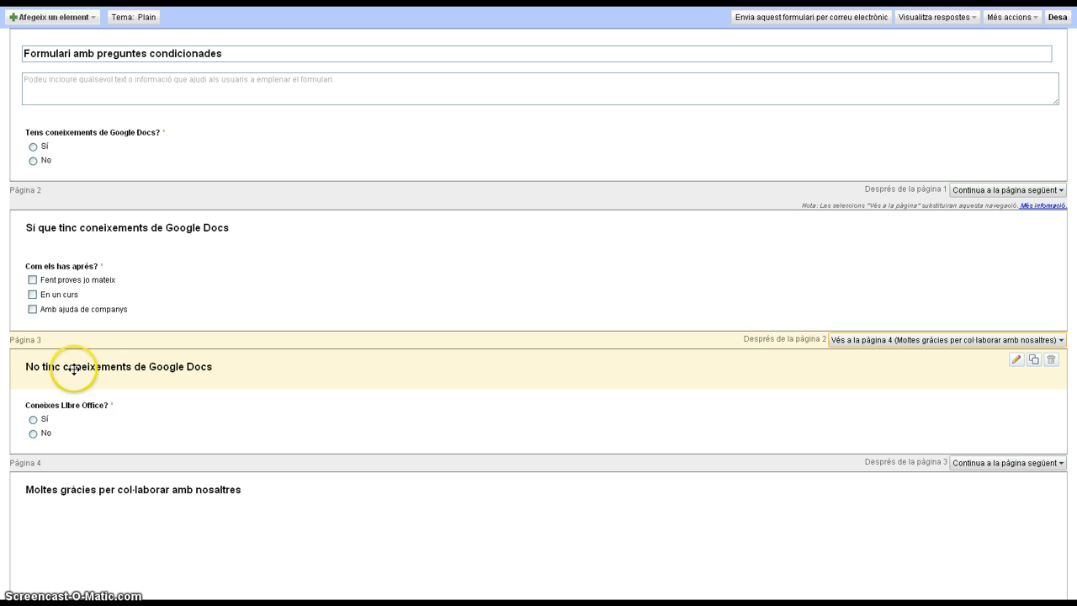
pyautogui.click(1058, 463)
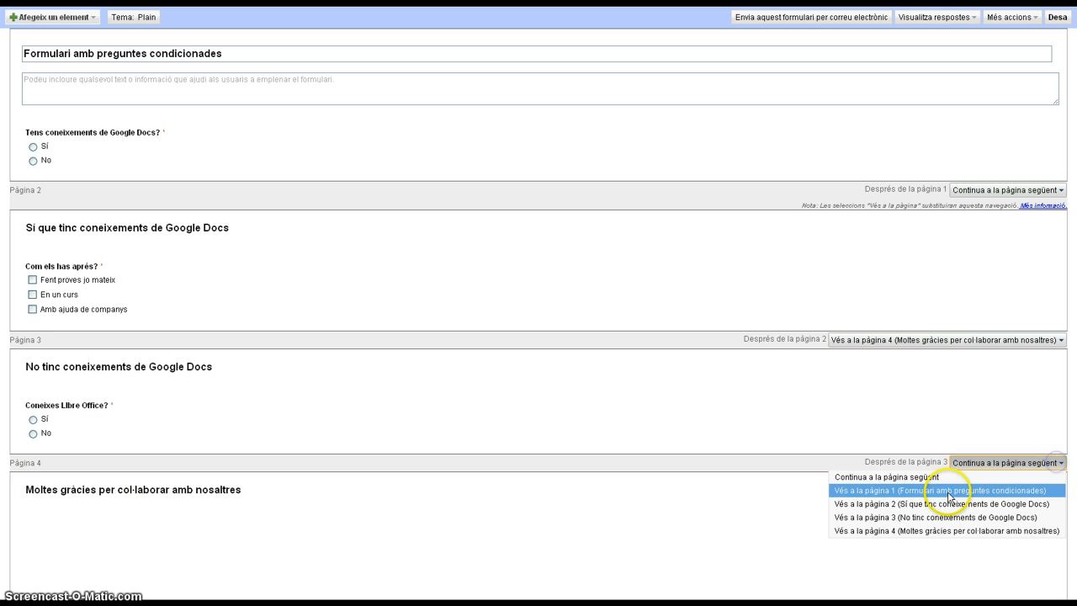
pyautogui.click(913, 529)
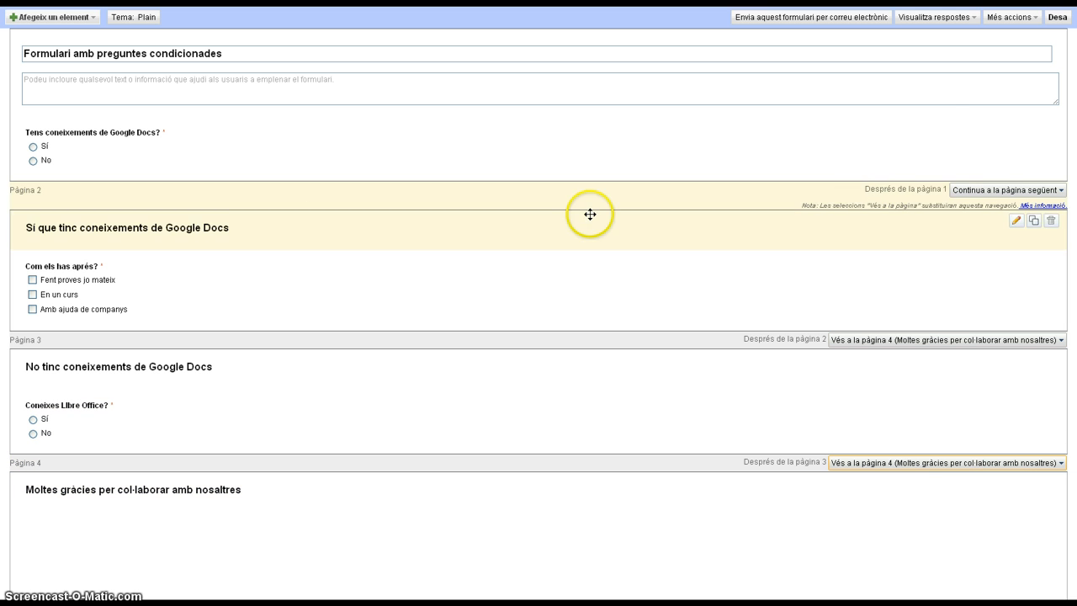
pyautogui.click(1053, 18)
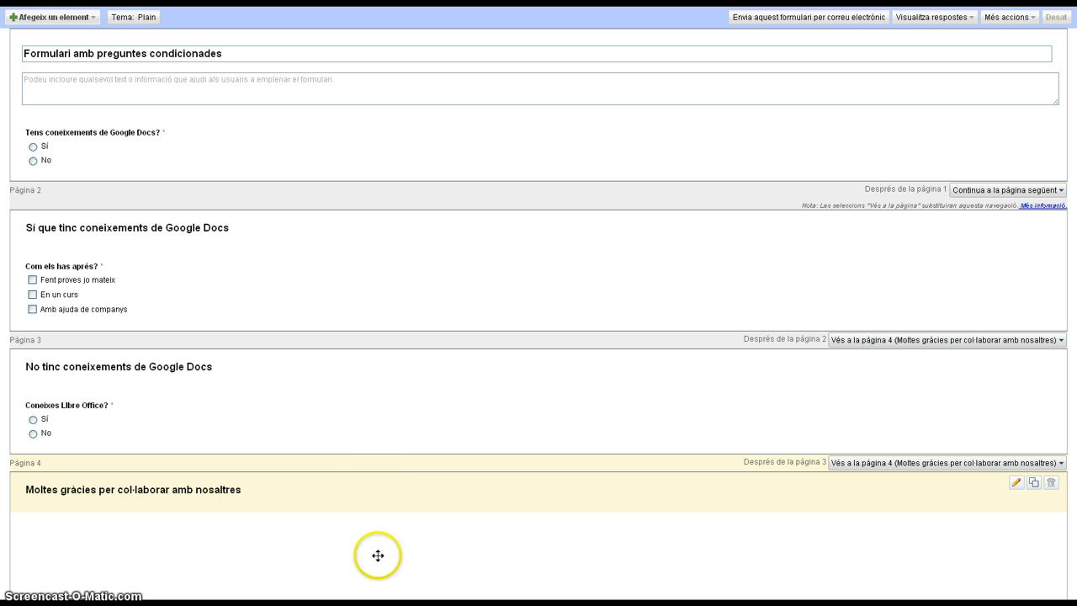
# - Test the "Sí" path in the live form, choosing "Fent proves jo mateix" and "Amb ajuda de companys", and continue to the following page
pyautogui.click(542, 602)
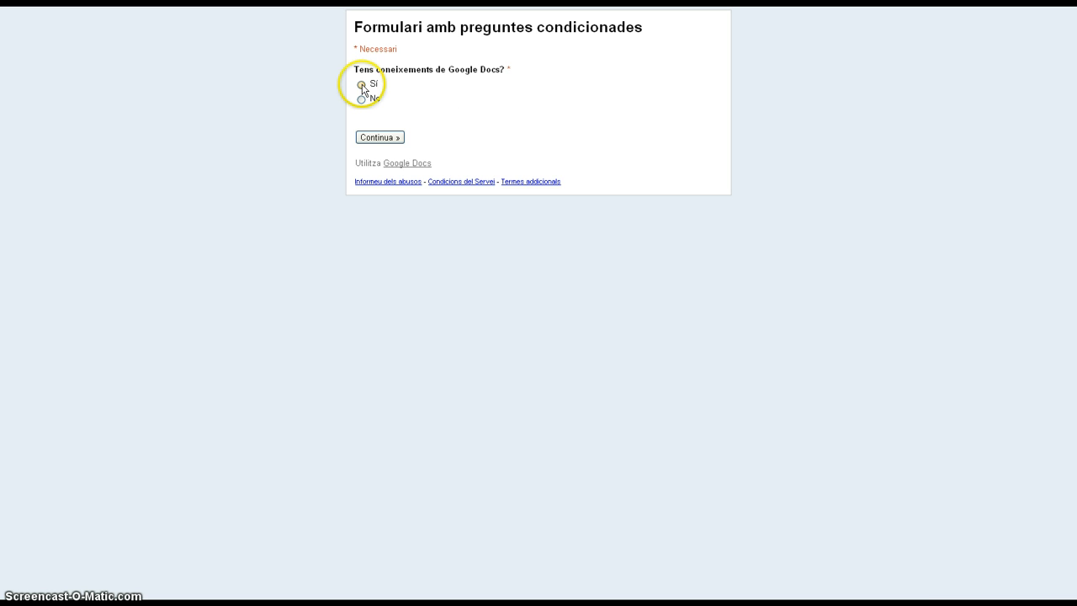
pyautogui.click(380, 137)
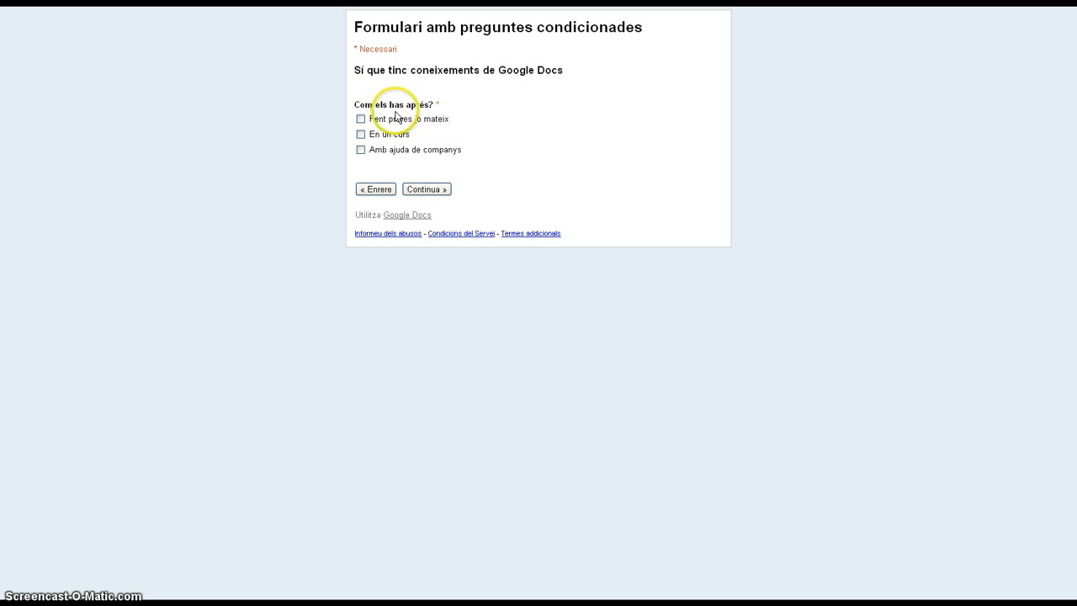
pyautogui.click(360, 119)
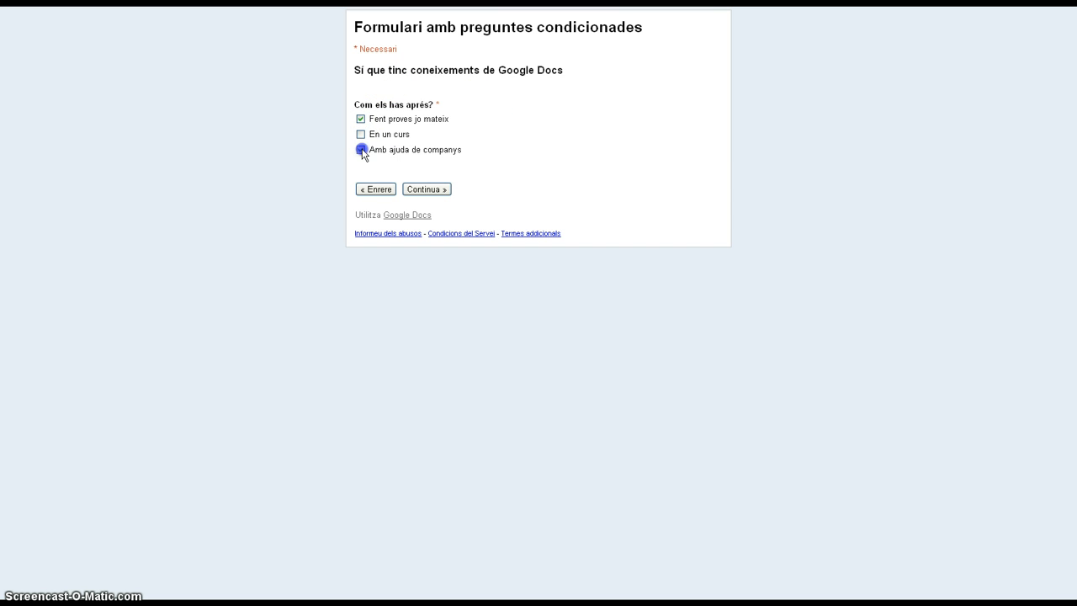
pyautogui.click(361, 152)
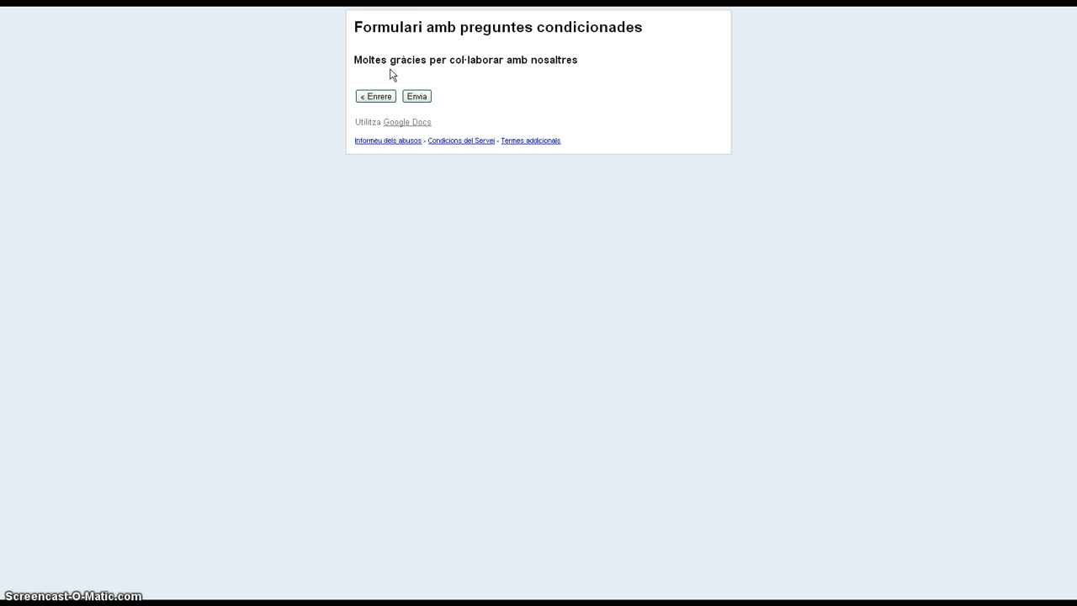
# - Return to the live form's first question and test the "No" path, answering "No" to "Coneixes LIbre Office?" and continuing
pyautogui.click(379, 98)
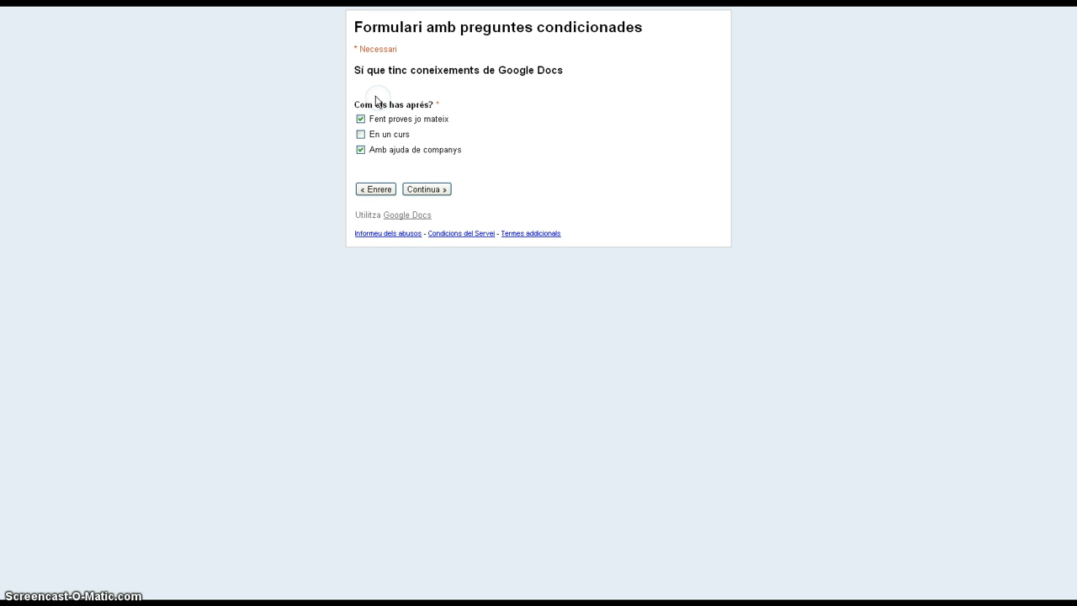
pyautogui.click(379, 190)
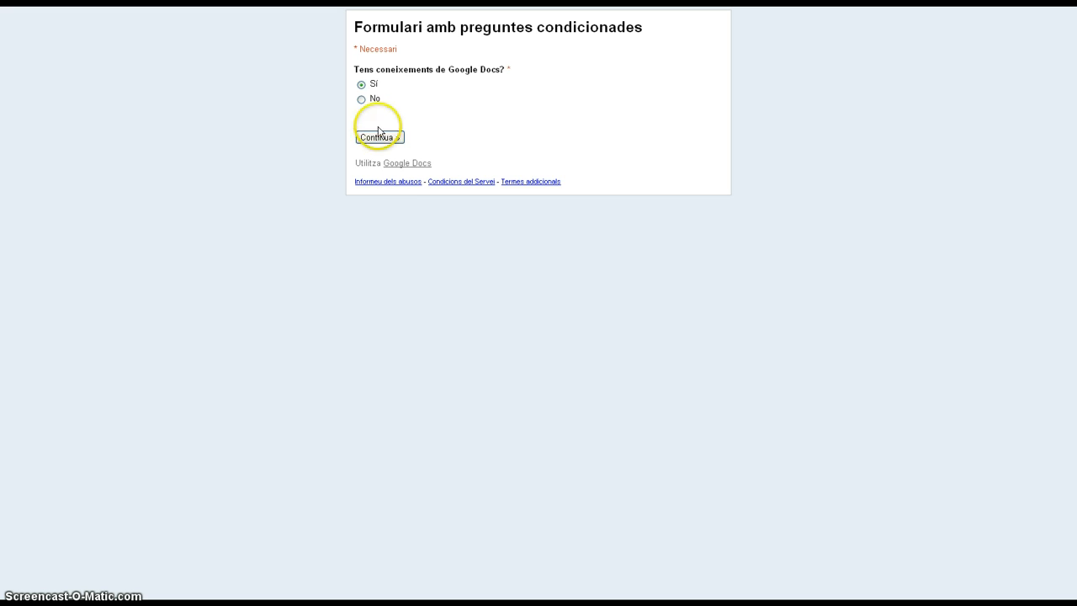
pyautogui.click(377, 140)
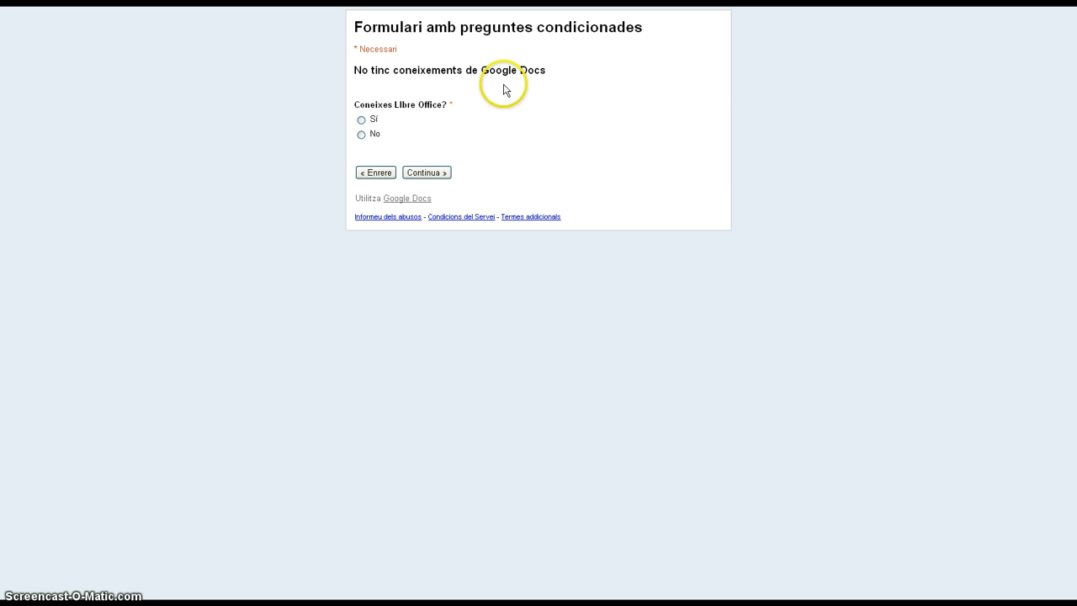
pyautogui.click(362, 134)
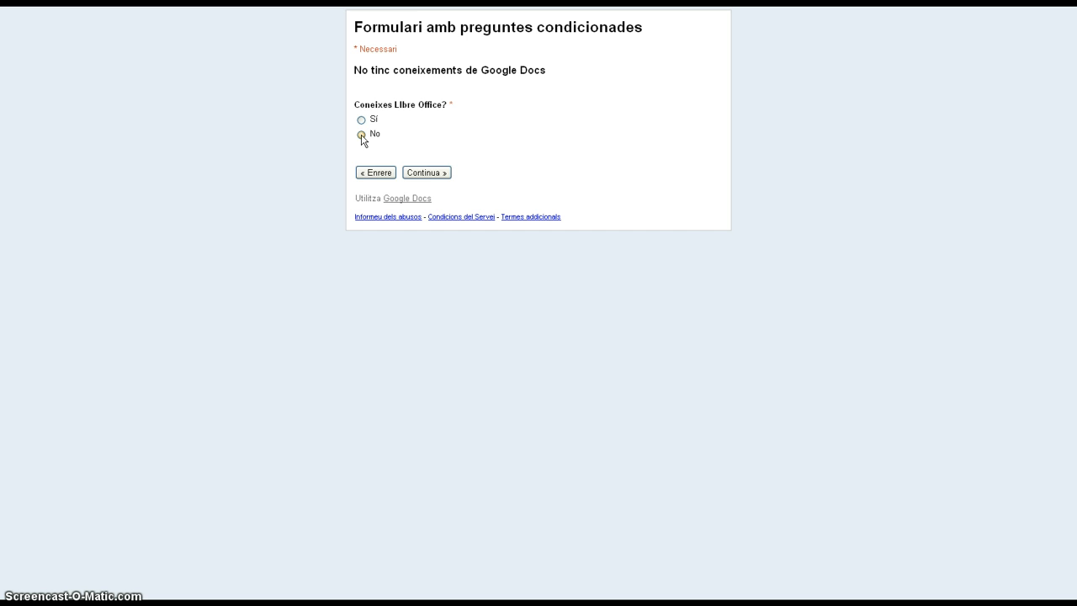
pyautogui.click(425, 172)
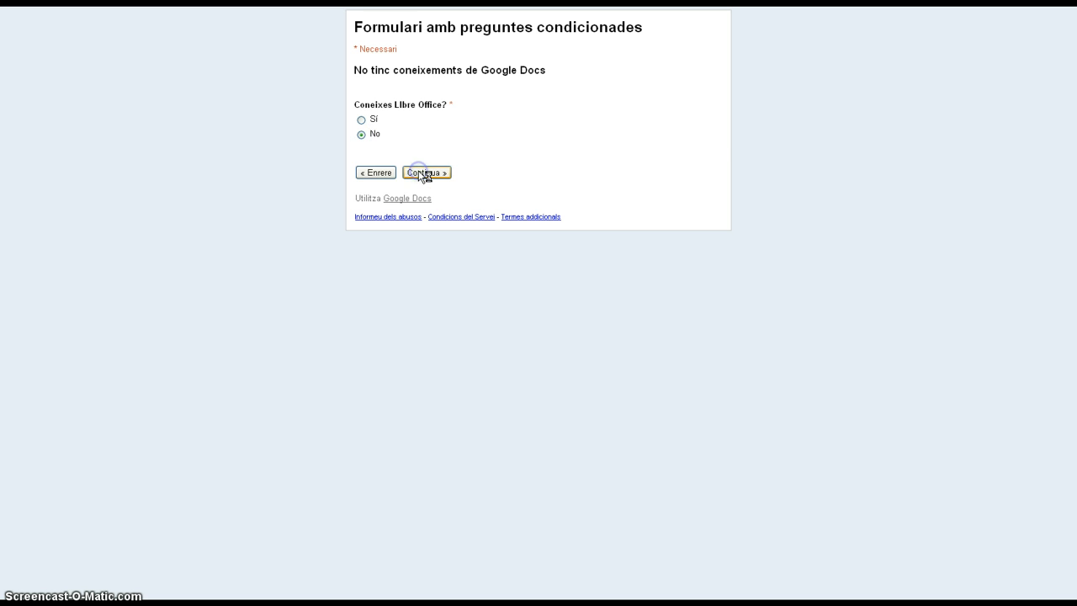